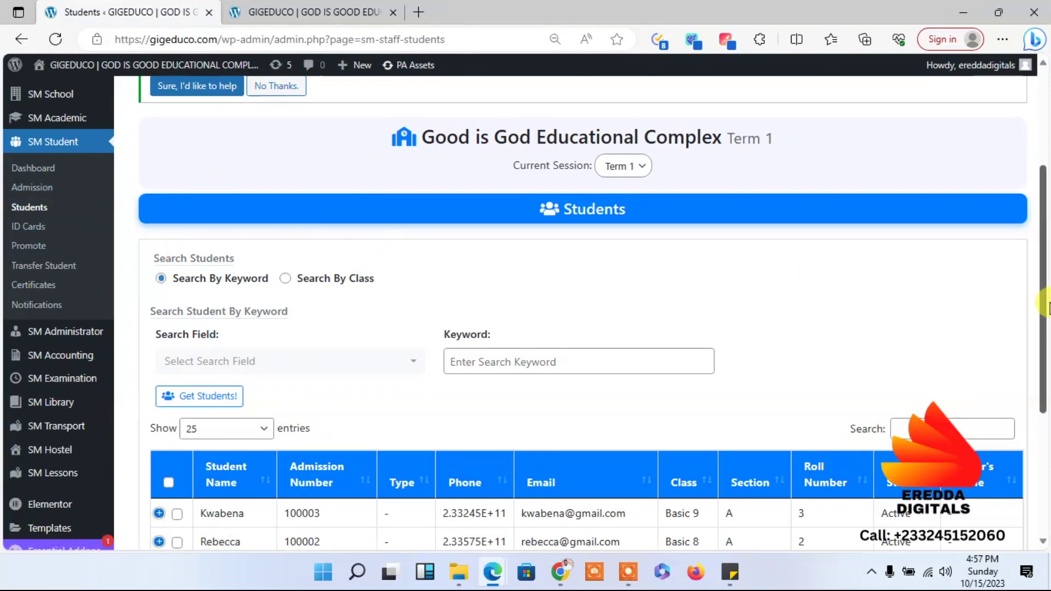
Open the Subjects page from the SM Academic sidebar menu
{"action": "scroll", "coordinate": [1043, 295], "scroll_direction": "down", "scroll_amount": 3}
{"action": "scroll", "coordinate": [1009, 216], "scroll_direction": "up", "scroll_amount": 6}
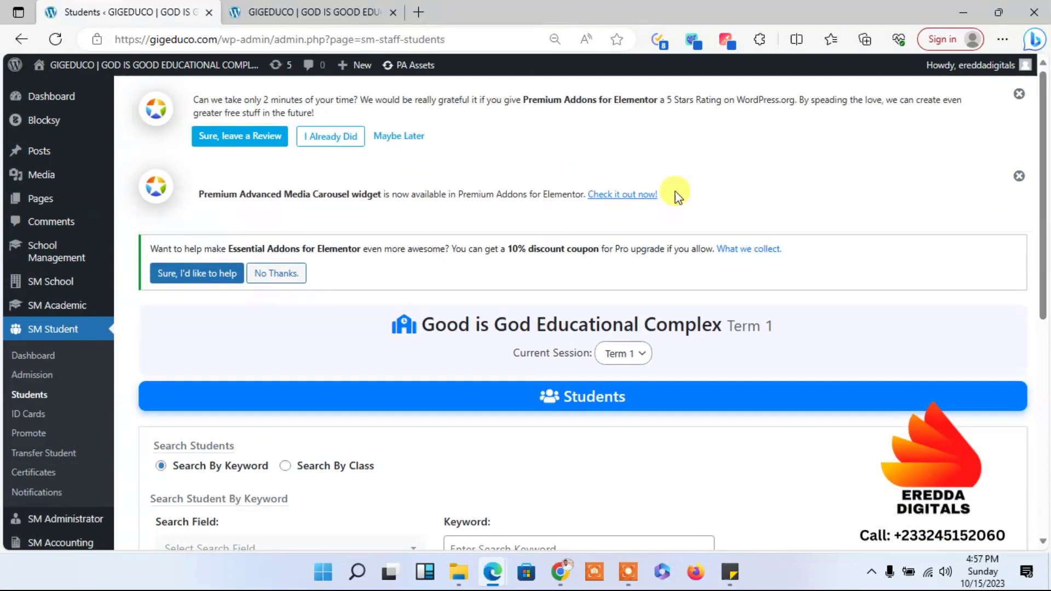
{"action": "mouse_move", "coordinate": [48, 267]}
{"action": "mouse_move", "coordinate": [53, 288]}
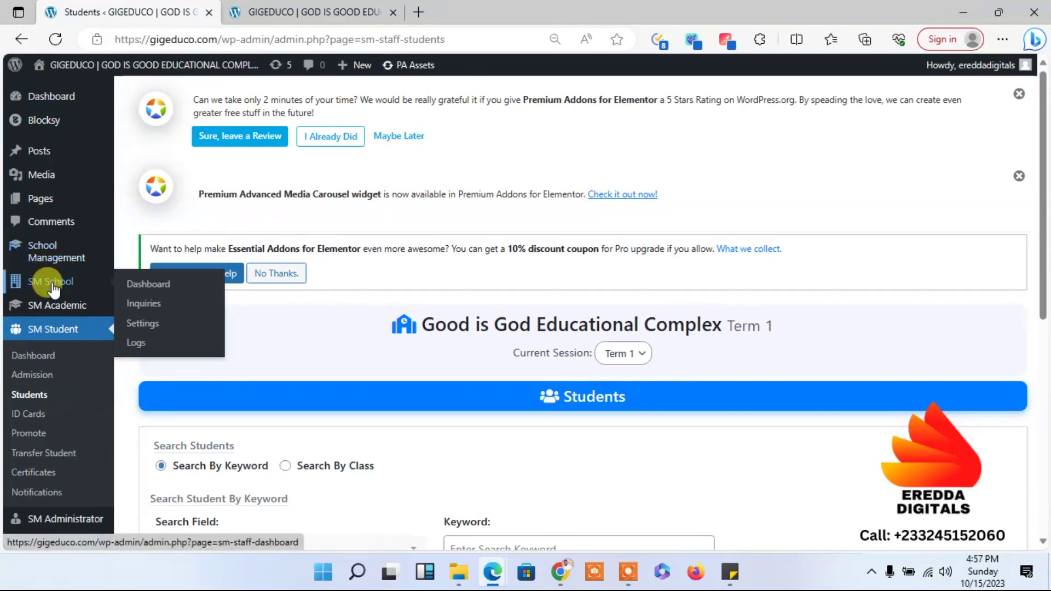
{"action": "mouse_move", "coordinate": [61, 312]}
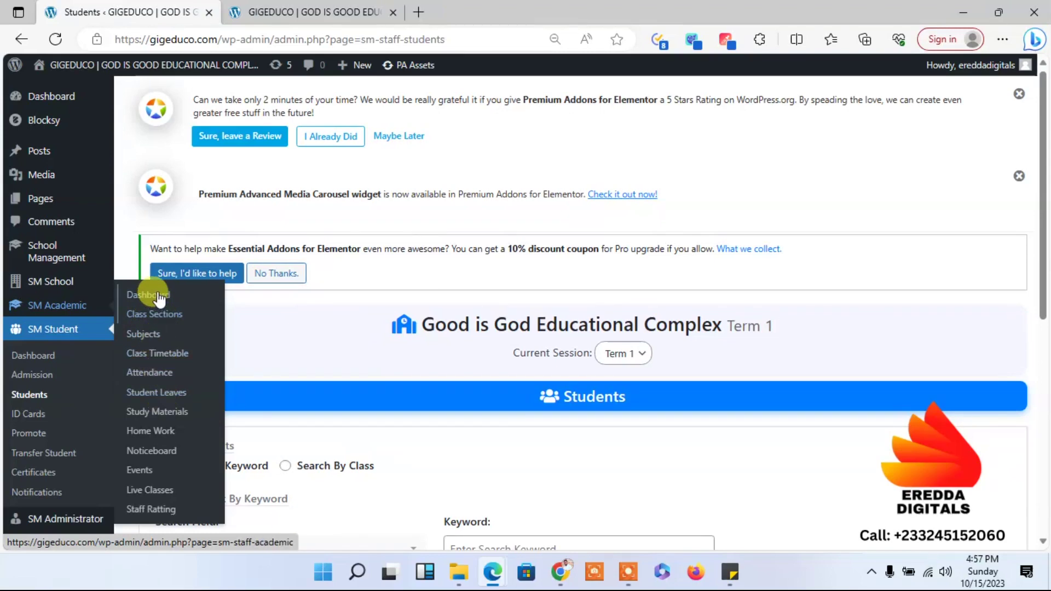
{"action": "left_click", "coordinate": [145, 334]}
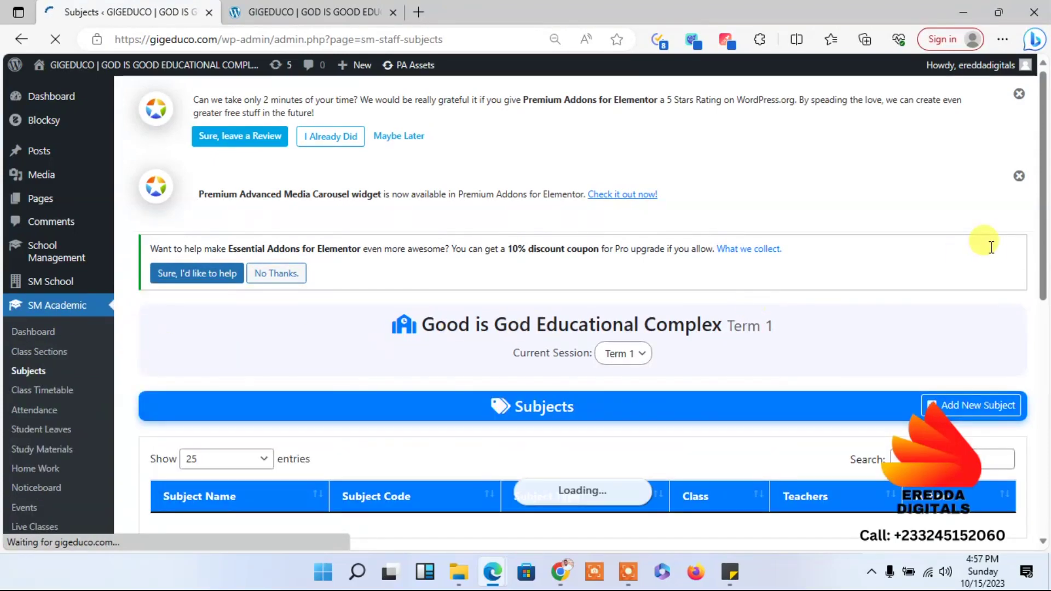
Review English, Science and Mathematics for Basic 7, 8 and 9, then open Add New Subject
{"action": "left_click_drag", "start_coordinate": [1043, 162], "coordinate": [1043, 284]}
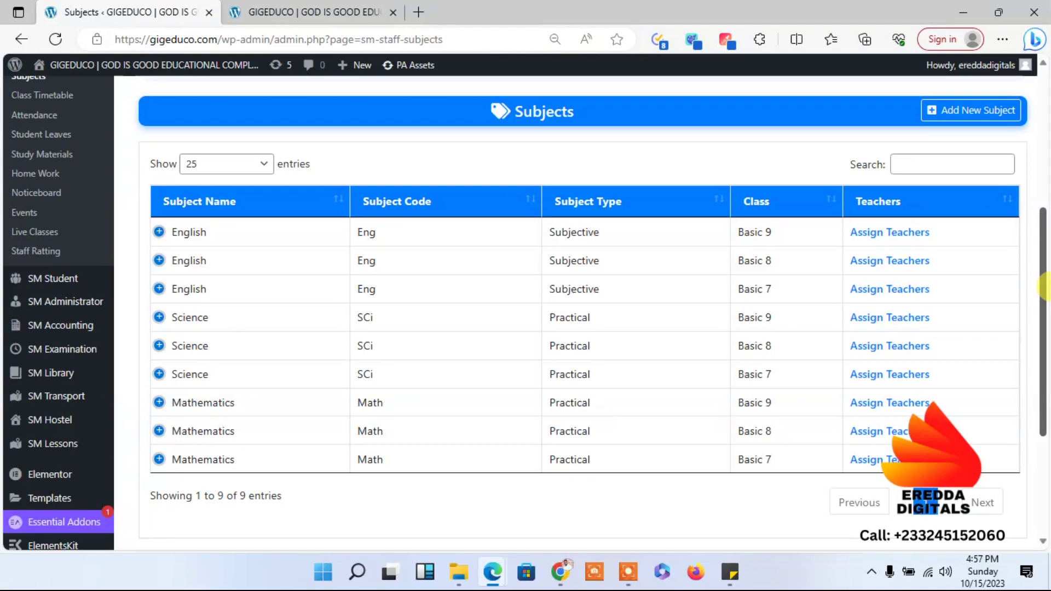
{"action": "mouse_move", "coordinate": [1043, 285]}
{"action": "left_mouse_down"}
{"action": "mouse_move", "coordinate": [1043, 315]}
{"action": "mouse_move", "coordinate": [1043, 285]}
{"action": "left_mouse_up"}
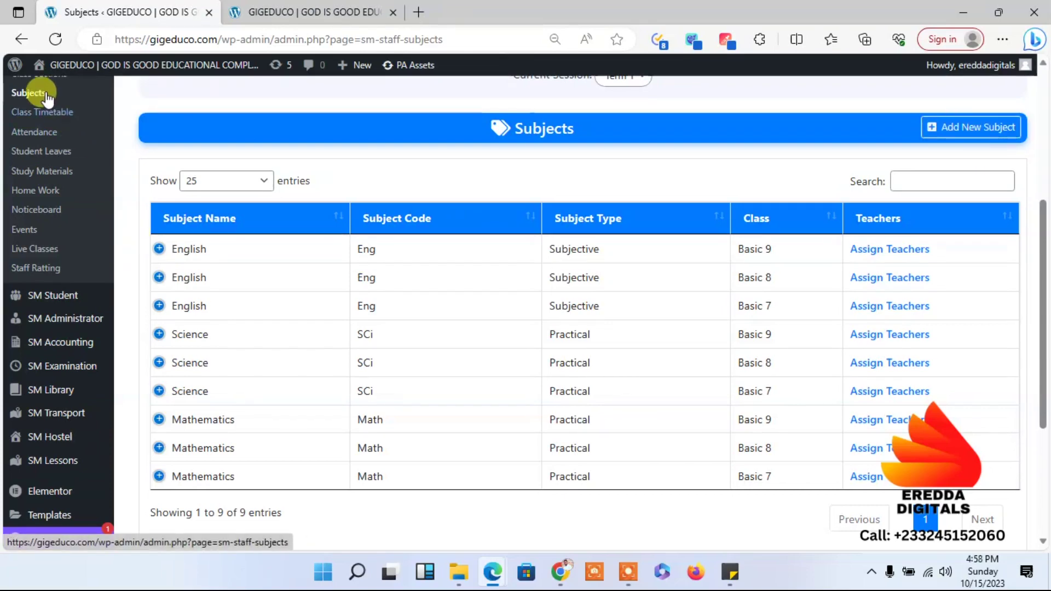
{"action": "left_click", "coordinate": [969, 131]}
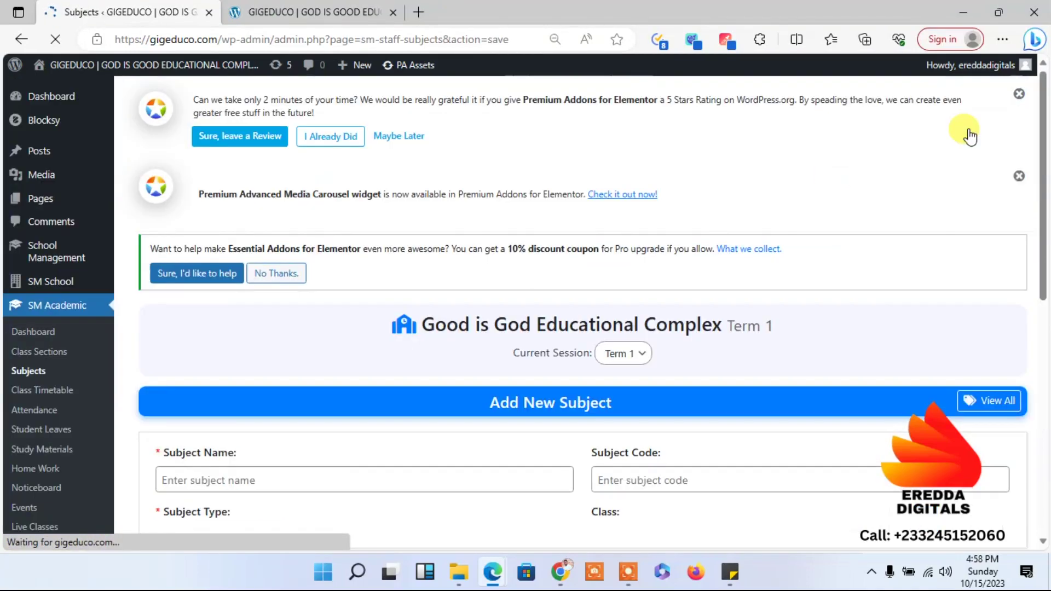
Reopen a blank Add New Subject form after briefly returning to the Subjects list
{"action": "scroll", "coordinate": [561, 268], "scroll_direction": "down", "scroll_amount": 3}
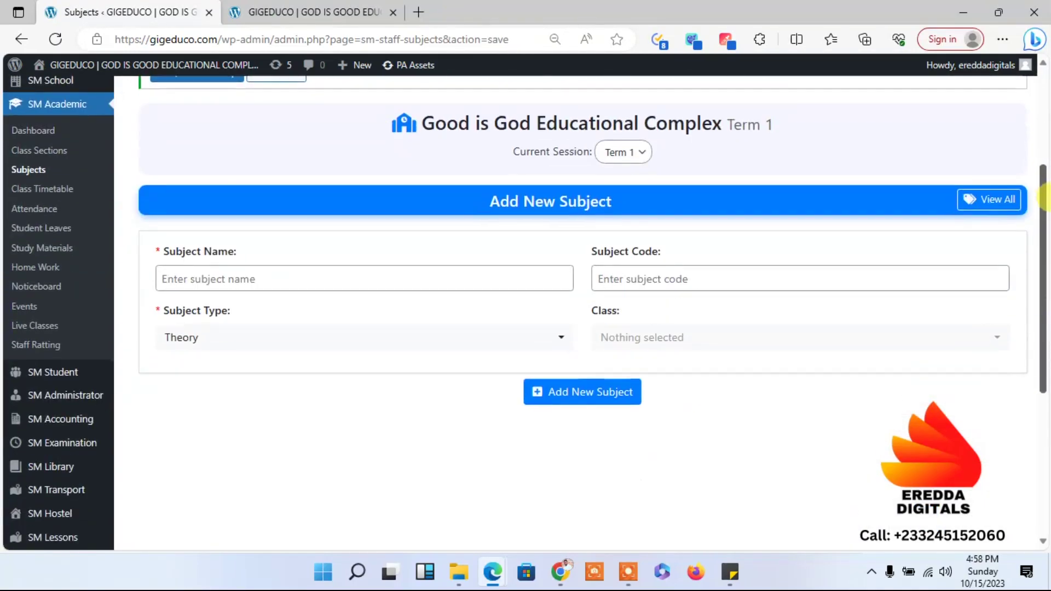
{"action": "left_click", "coordinate": [378, 280]}
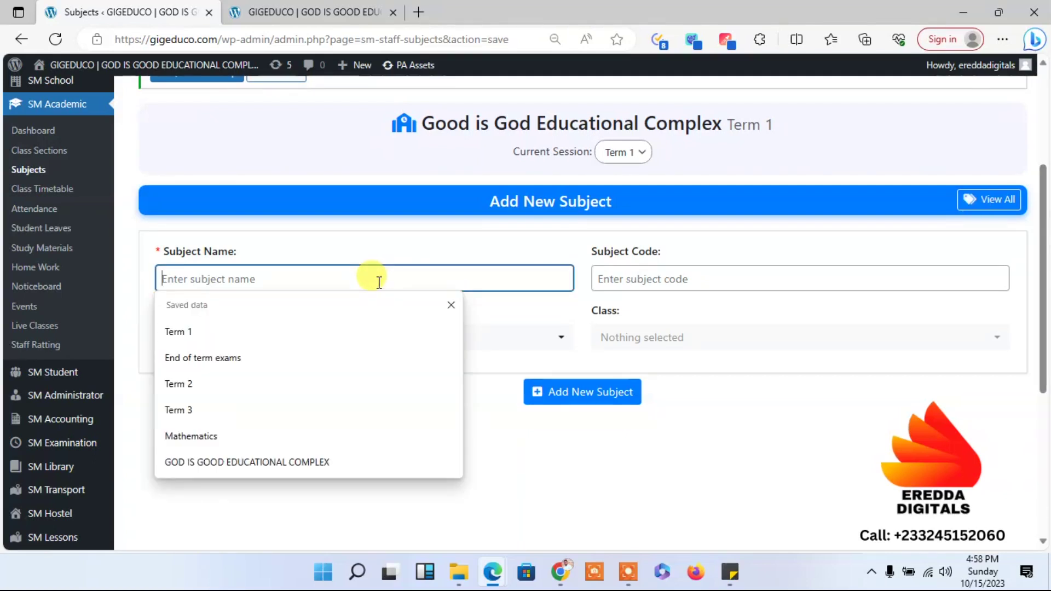
{"action": "left_click", "coordinate": [40, 170]}
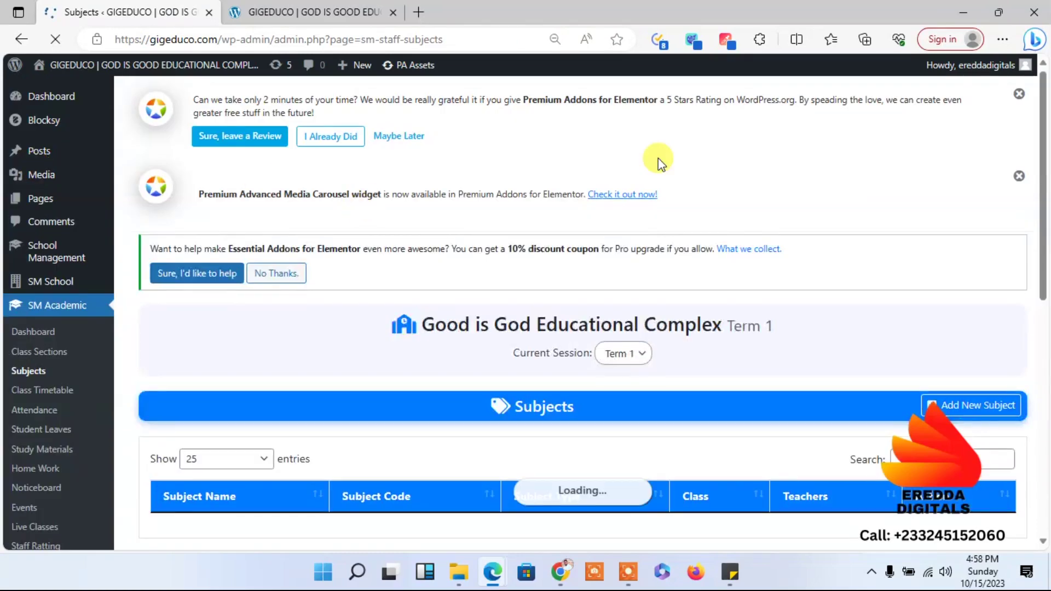
{"action": "left_click_drag", "start_coordinate": [1043, 134], "coordinate": [1044, 265]}
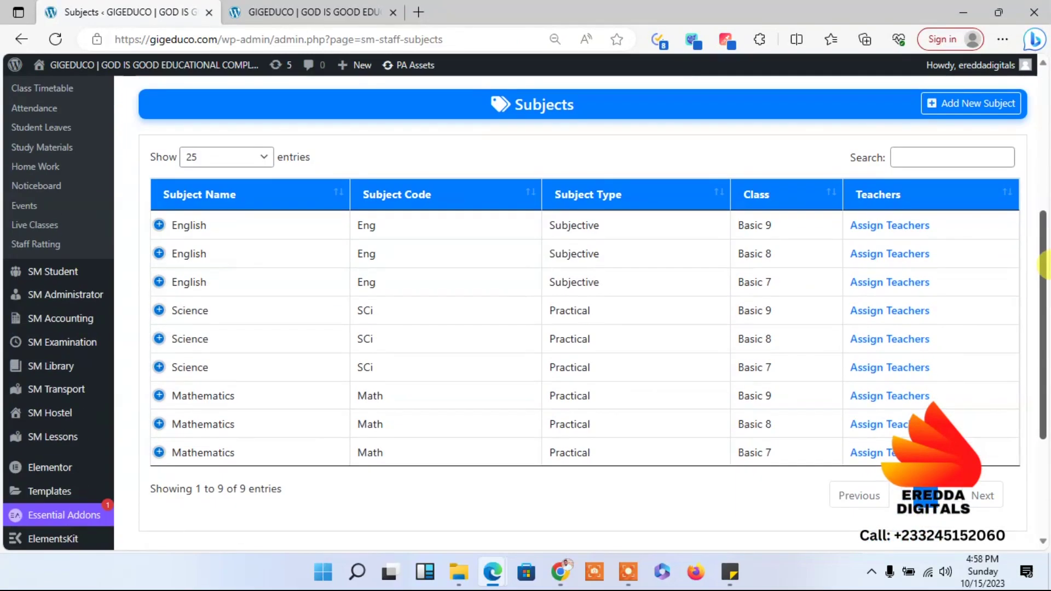
{"action": "scroll", "coordinate": [1013, 236], "scroll_direction": "up", "scroll_amount": 2}
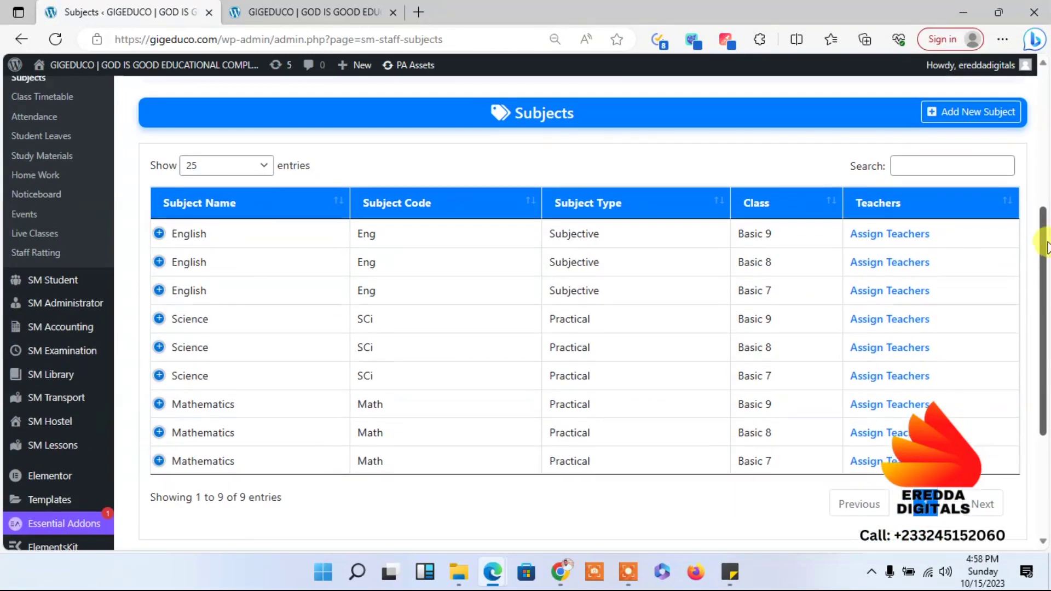
{"action": "left_click", "coordinate": [958, 219]}
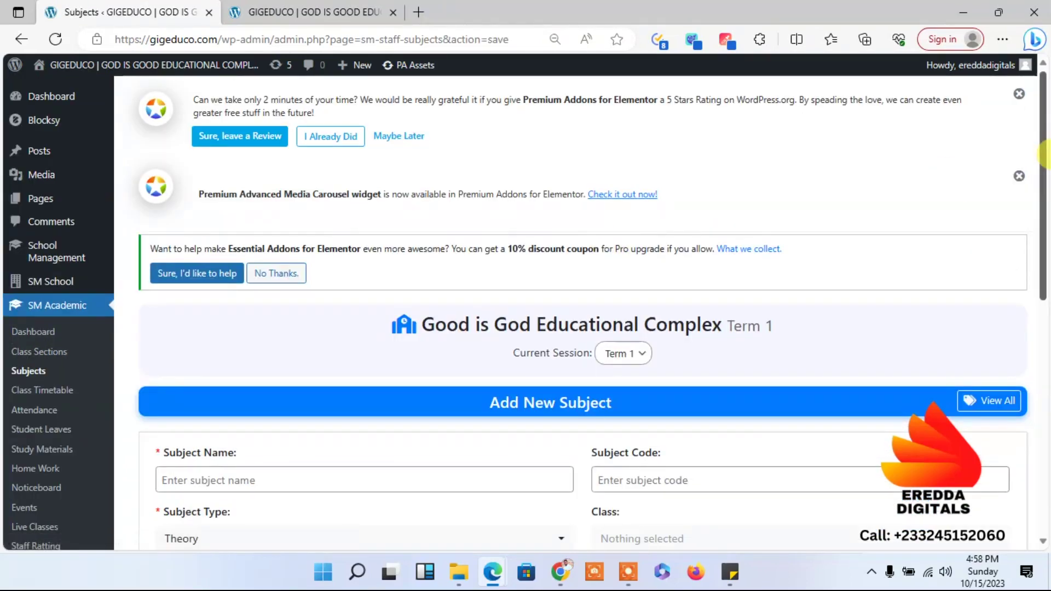
{"action": "scroll", "coordinate": [1045, 148], "scroll_direction": "down", "scroll_amount": 3}
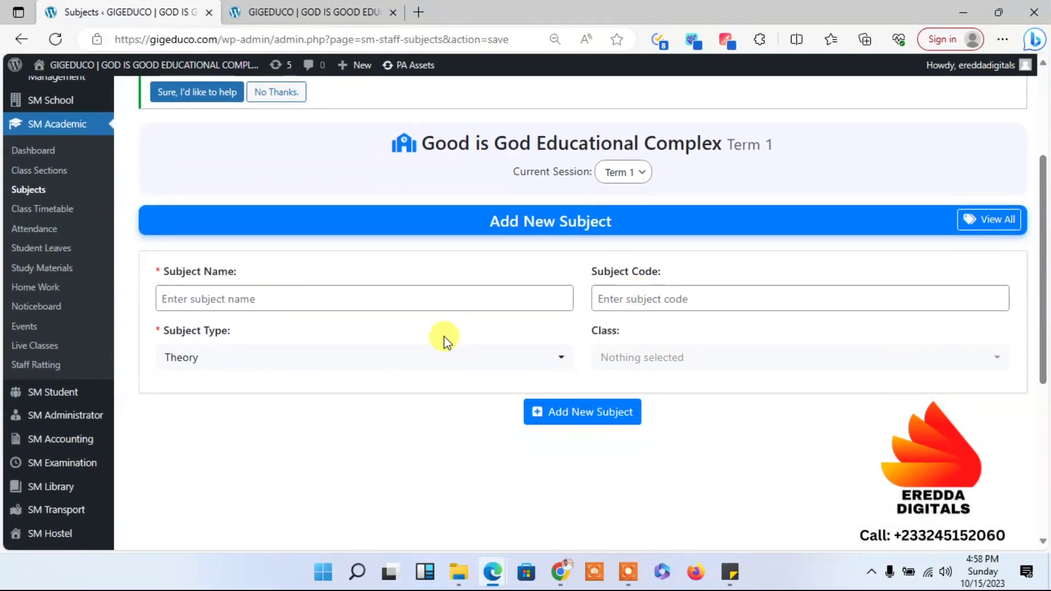
Enter RME as the subject name and subject code
{"action": "left_click", "coordinate": [372, 306]}
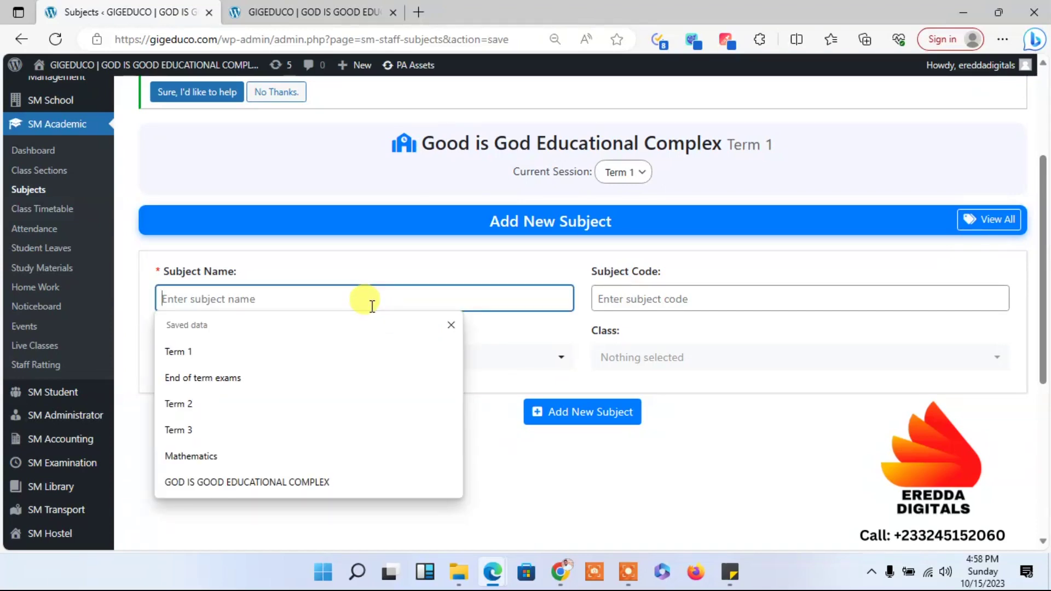
{"action": "type", "text": "RME"}
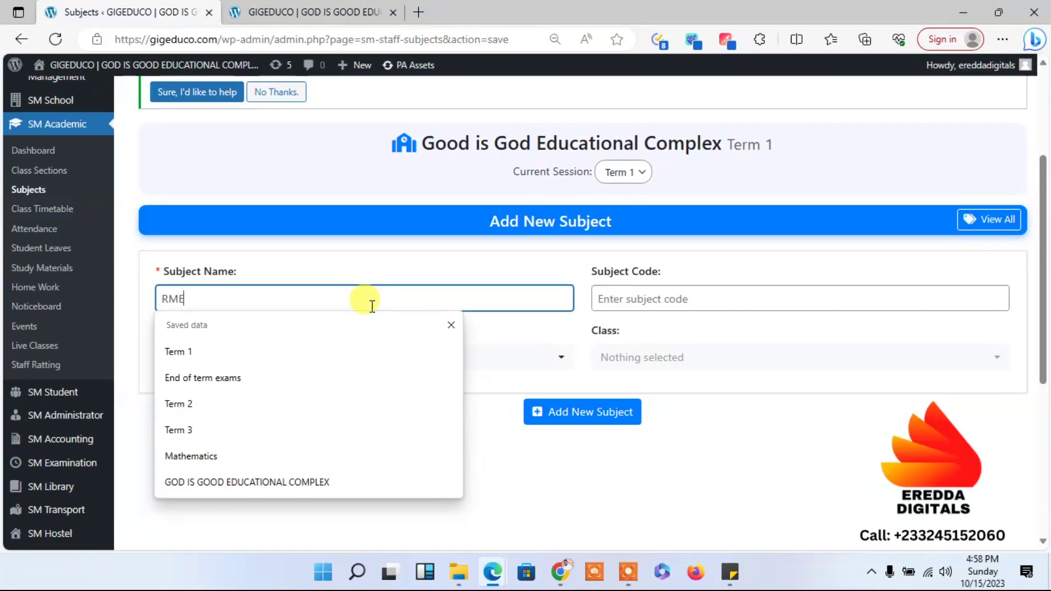
{"action": "left_click", "coordinate": [367, 296]}
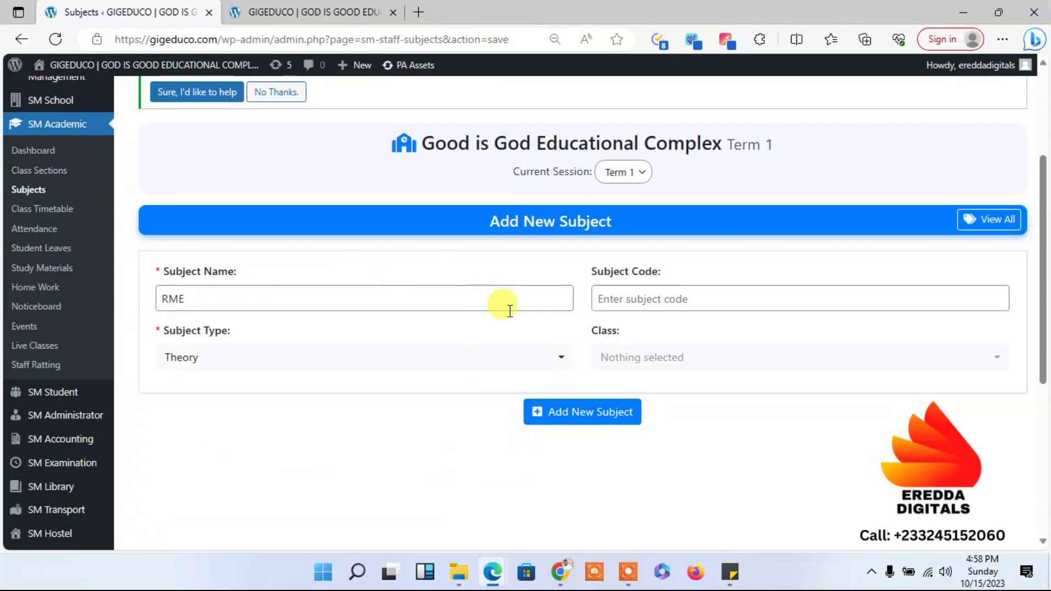
{"action": "left_click", "coordinate": [621, 300]}
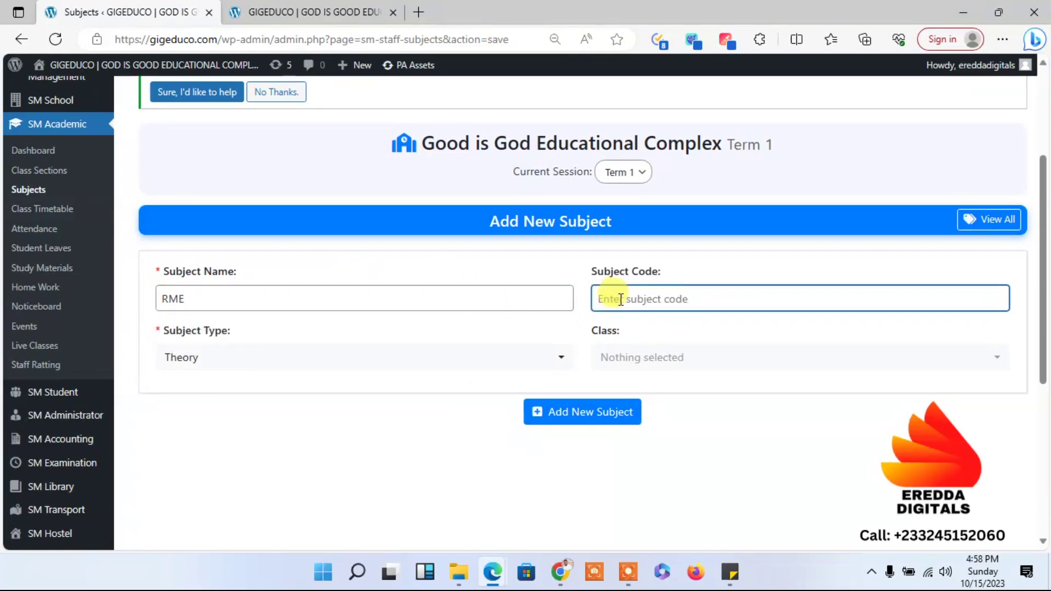
{"action": "type", "text": "R"}
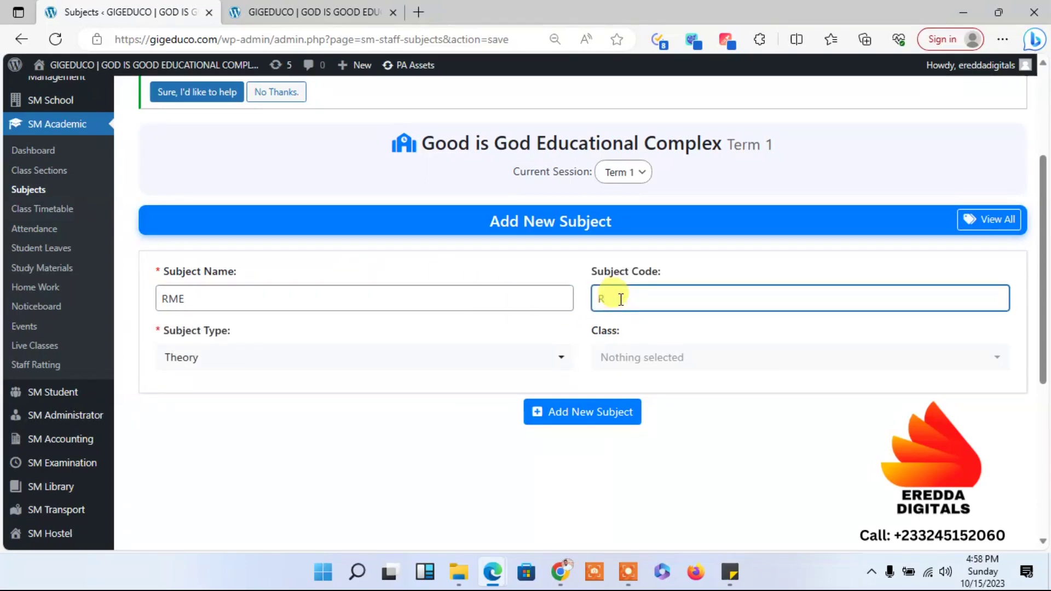
{"action": "type", "text": "ME"}
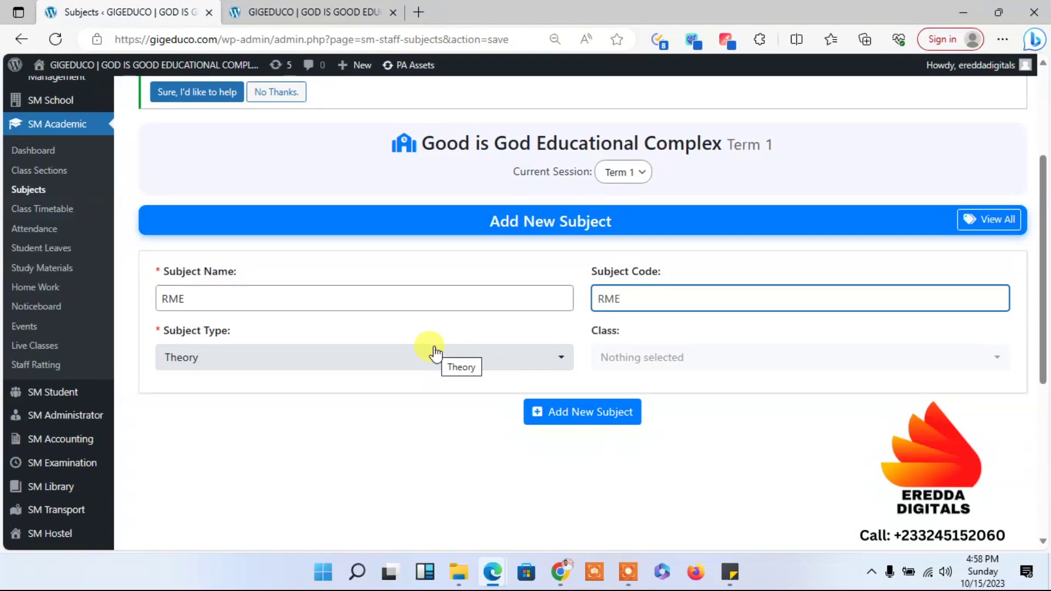
Set type Objective, assign all classes (Basic 7, 8, 9), and save the RME subject
{"action": "left_click", "coordinate": [435, 353]}
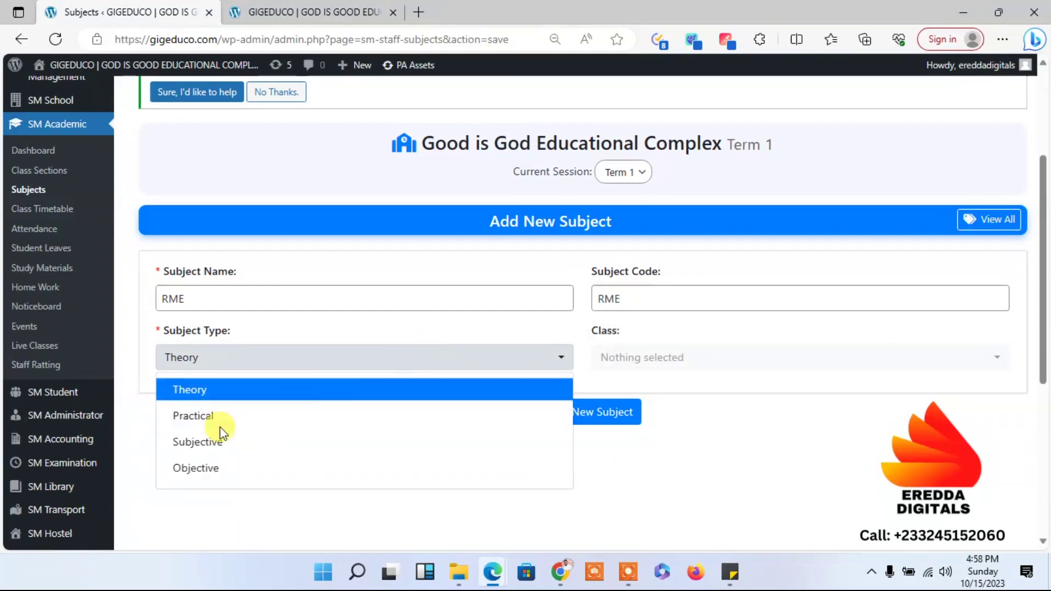
{"action": "left_click", "coordinate": [214, 468]}
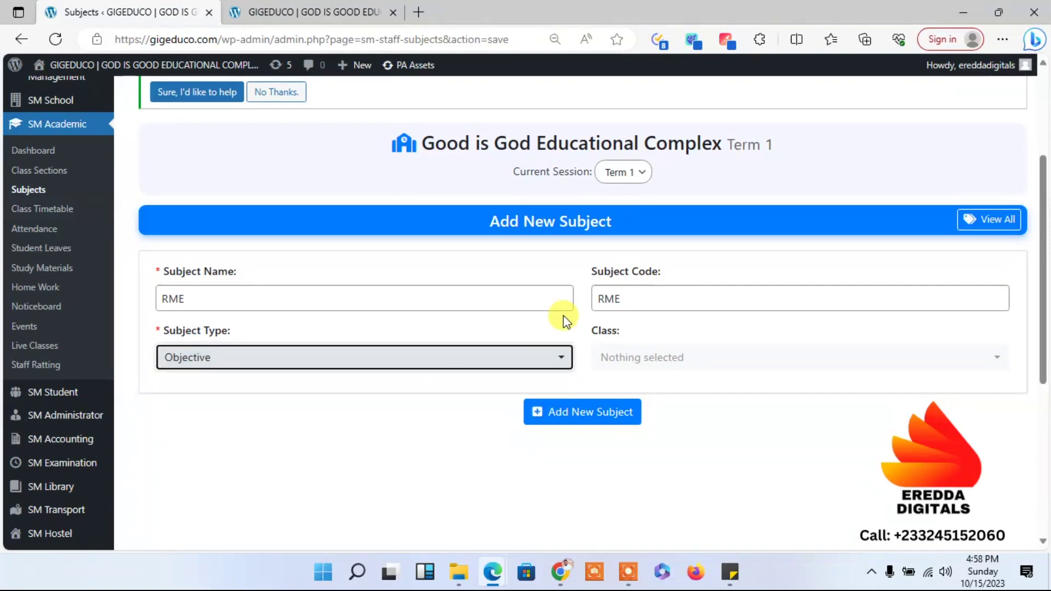
{"action": "left_click", "coordinate": [706, 362]}
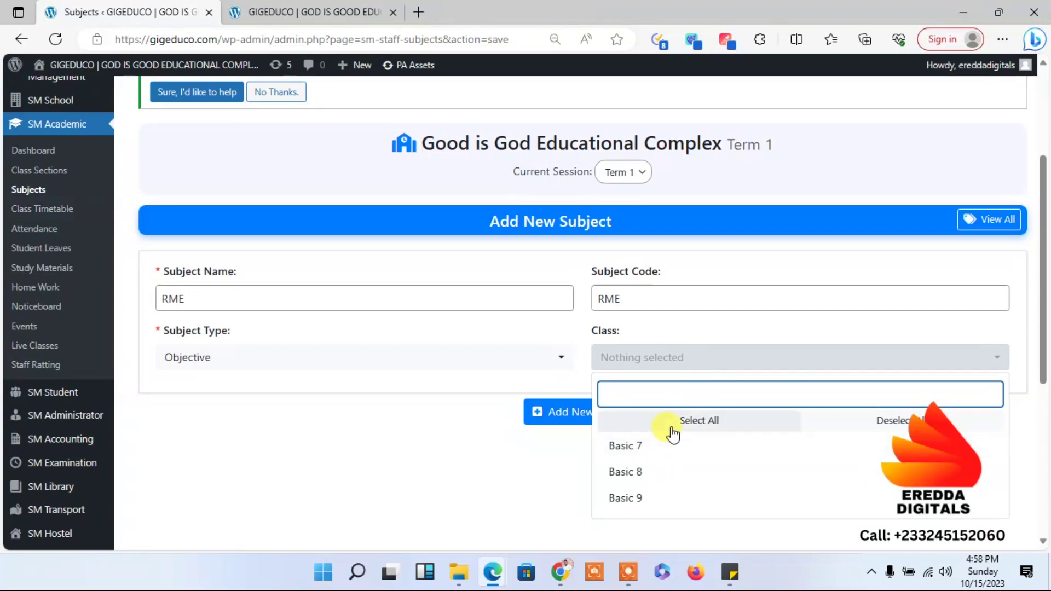
{"action": "left_click", "coordinate": [673, 430]}
{"action": "left_click", "coordinate": [469, 460]}
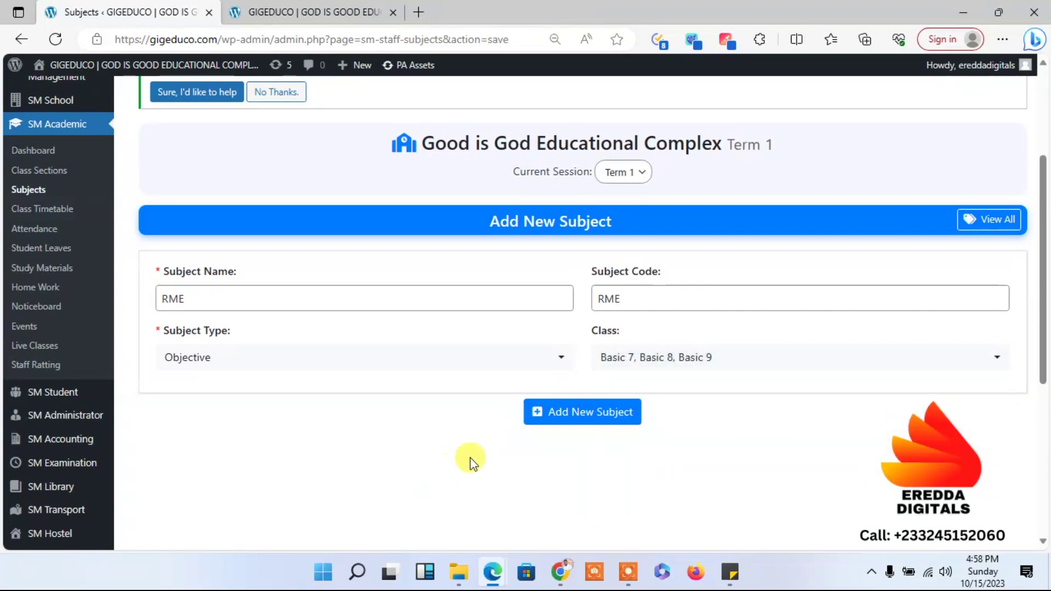
{"action": "left_click", "coordinate": [586, 416]}
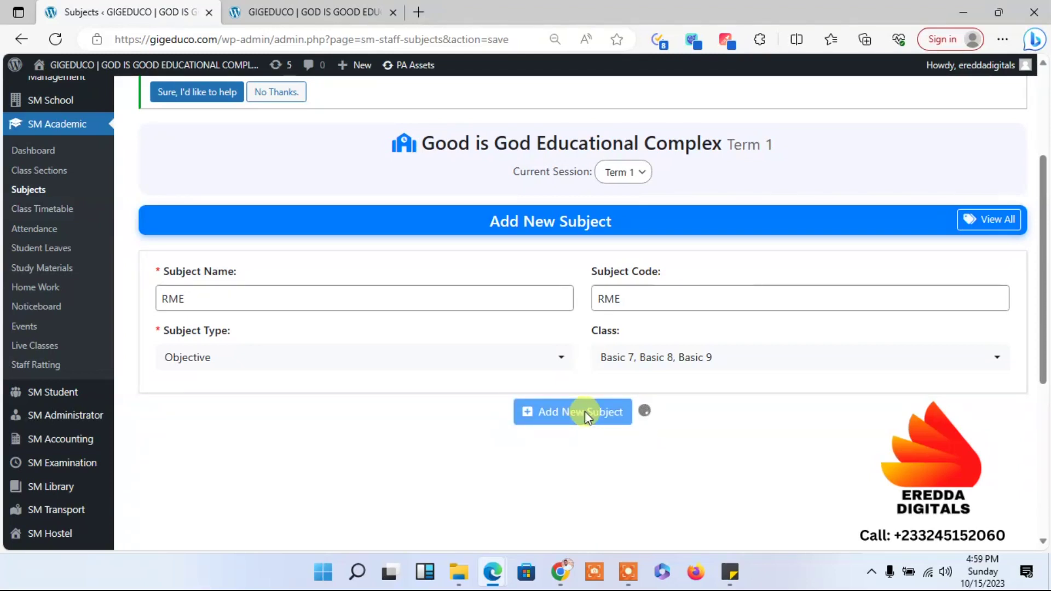
{"action": "left_click", "coordinate": [22, 189]}
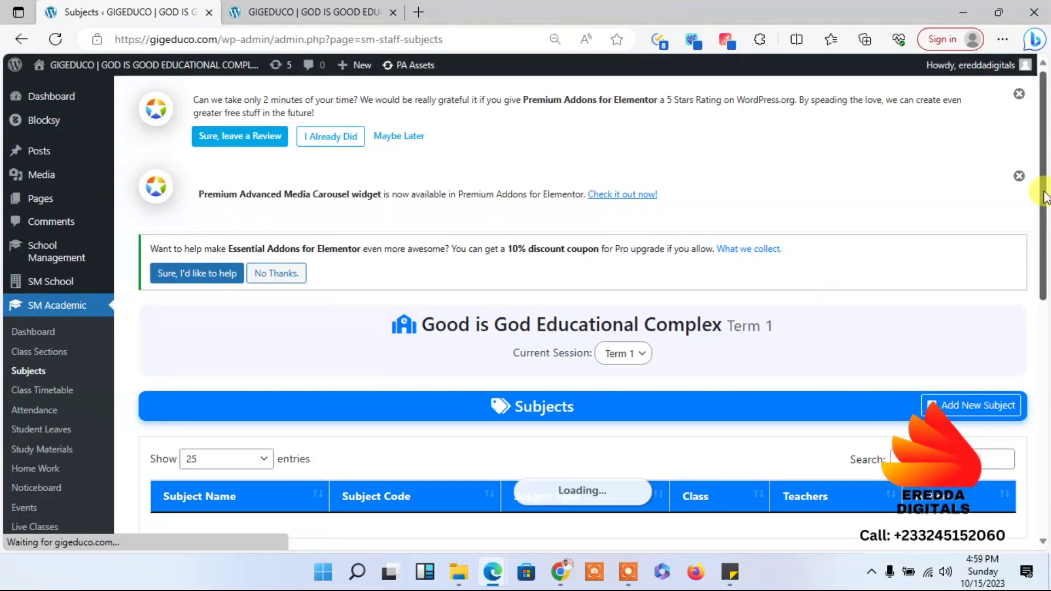
Scroll the 12-subject list down to the Mathematics Basic 7 row and its Assign Teachers link
{"action": "left_click_drag", "start_coordinate": [1043, 197], "coordinate": [1044, 310]}
{"action": "scroll", "coordinate": [569, 418], "scroll_direction": "down", "scroll_amount": 3}
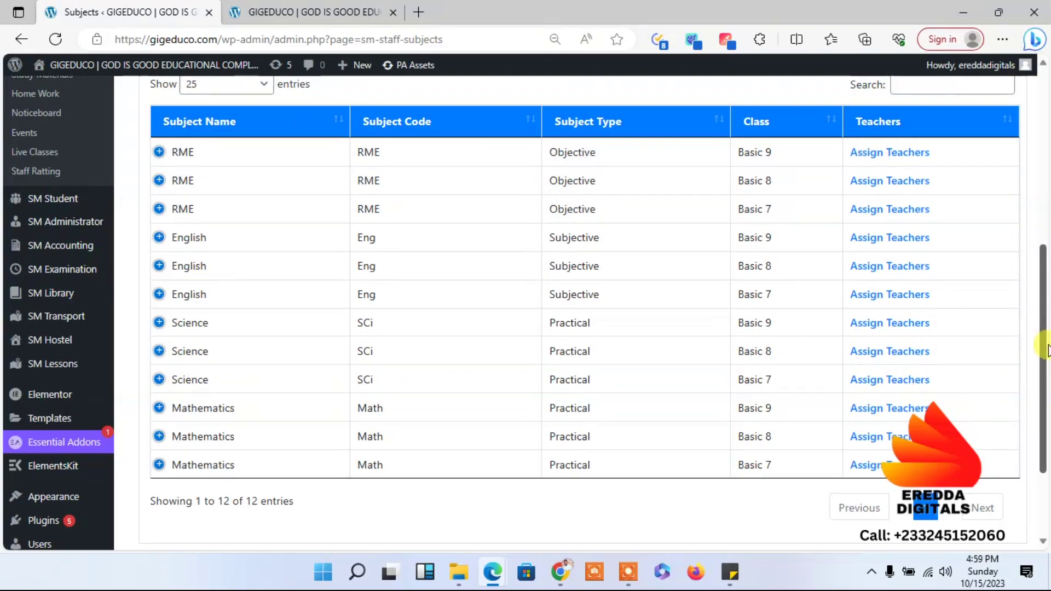
{"action": "scroll", "coordinate": [1018, 246], "scroll_direction": "up", "scroll_amount": 4}
{"action": "scroll", "coordinate": [1013, 236], "scroll_direction": "down", "scroll_amount": 4}
{"action": "scroll", "coordinate": [1014, 212], "scroll_direction": "up", "scroll_amount": 5}
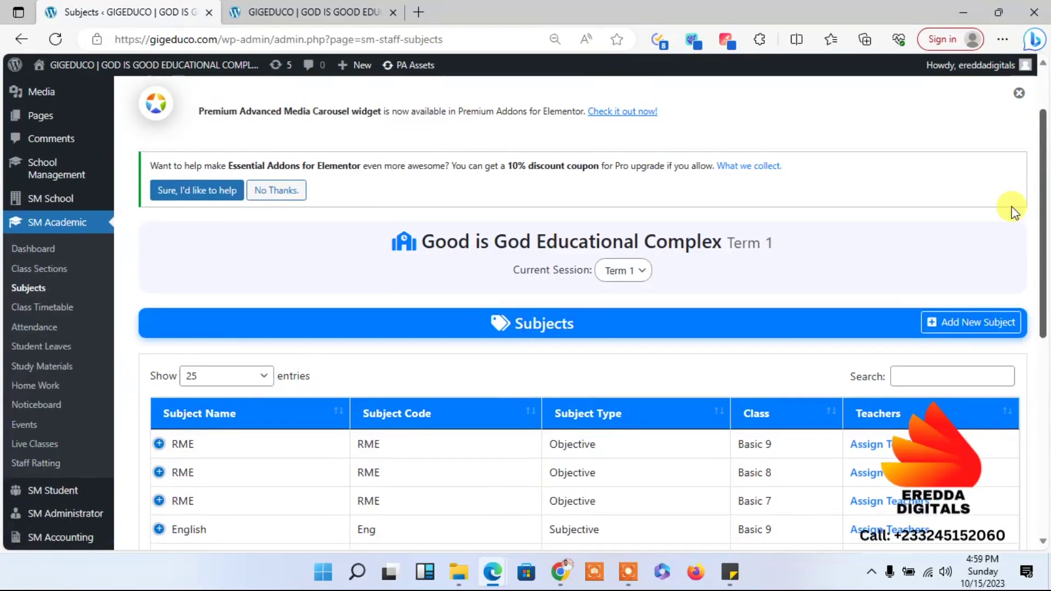
{"action": "scroll", "coordinate": [1034, 278], "scroll_direction": "down", "scroll_amount": 3}
{"action": "scroll", "coordinate": [1040, 291], "scroll_direction": "down", "scroll_amount": 2}
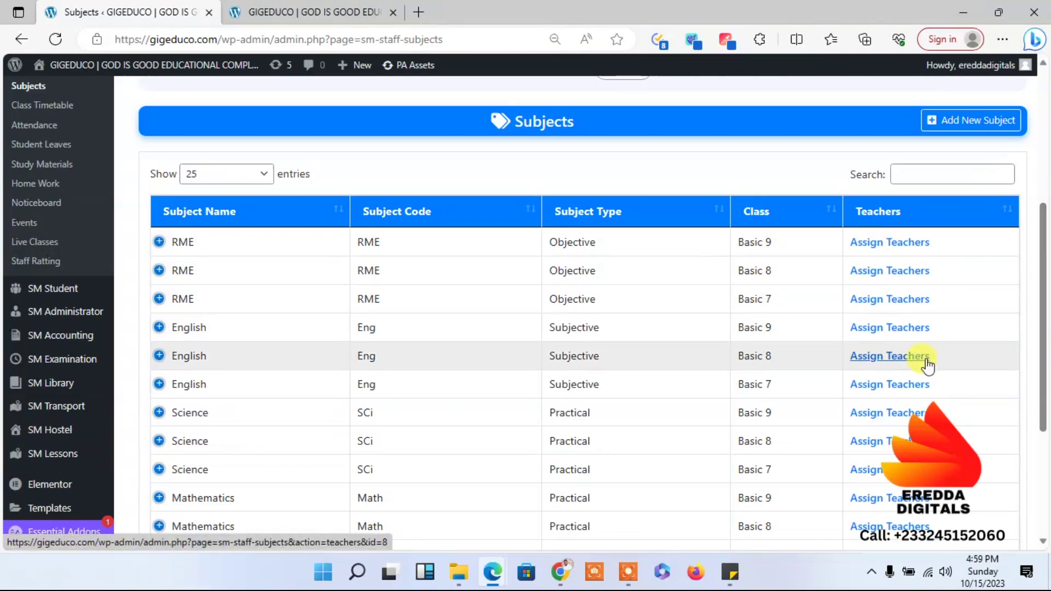
{"action": "scroll", "coordinate": [1046, 328], "scroll_direction": "down", "scroll_amount": 3}
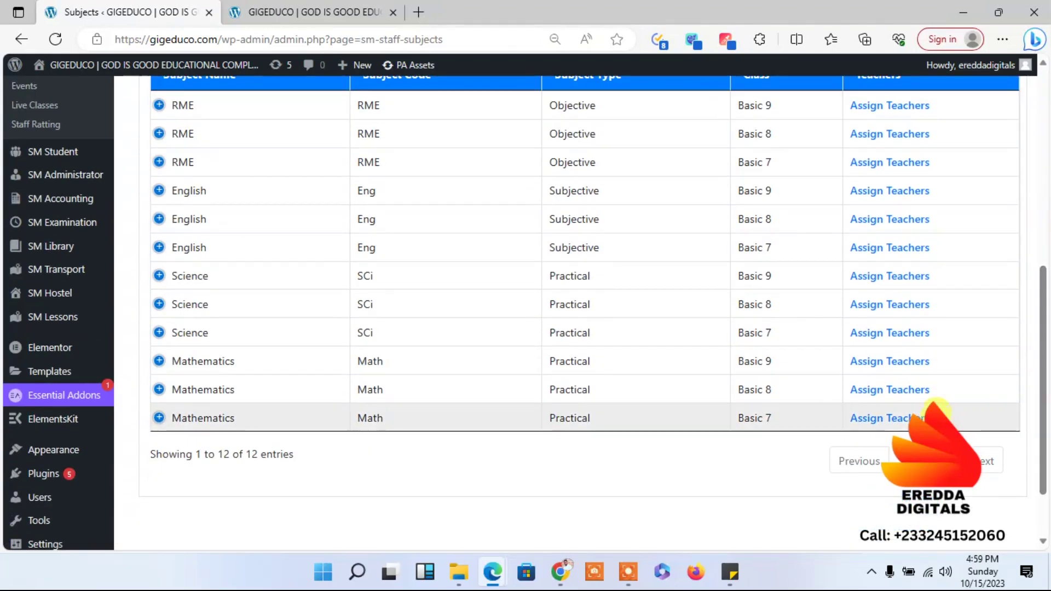
Search for the teacher and assign them to Mathematics for Basic 7
{"action": "left_click", "coordinate": [896, 422]}
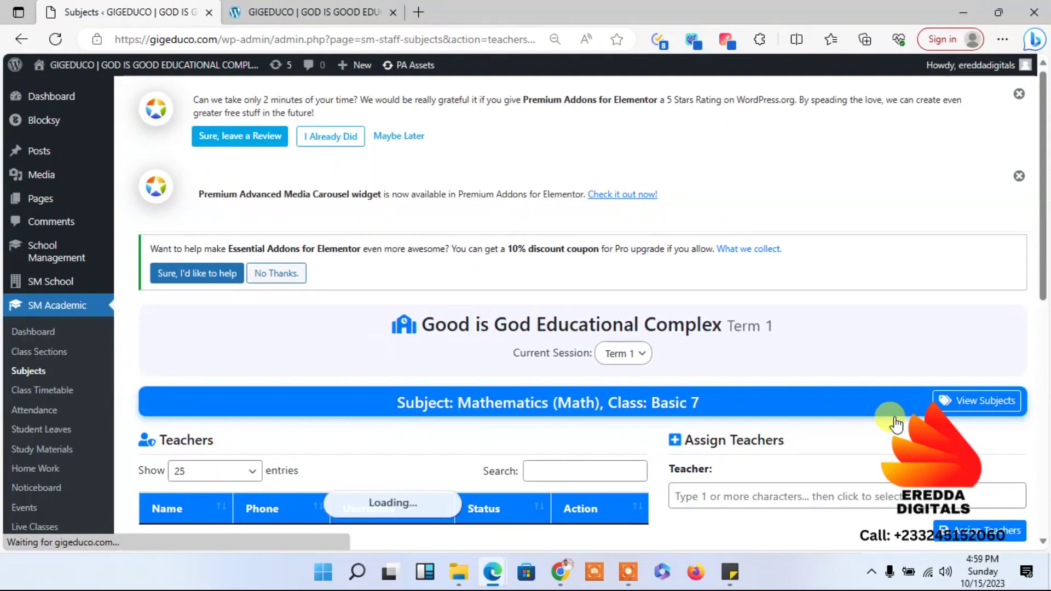
{"action": "left_click_drag", "start_coordinate": [1042, 158], "coordinate": [1009, 274]}
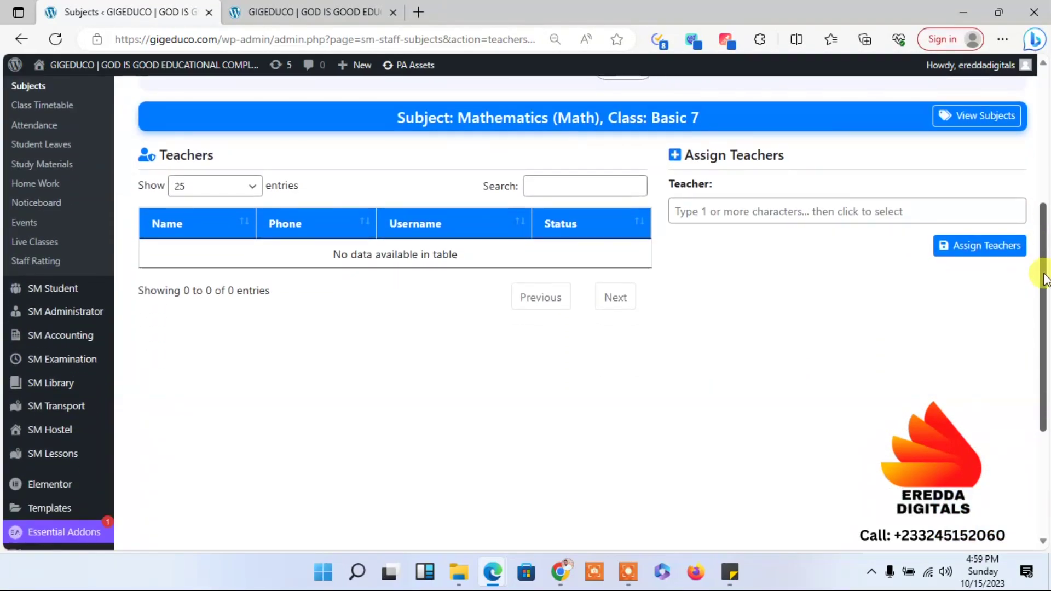
{"action": "left_click", "coordinate": [691, 209]}
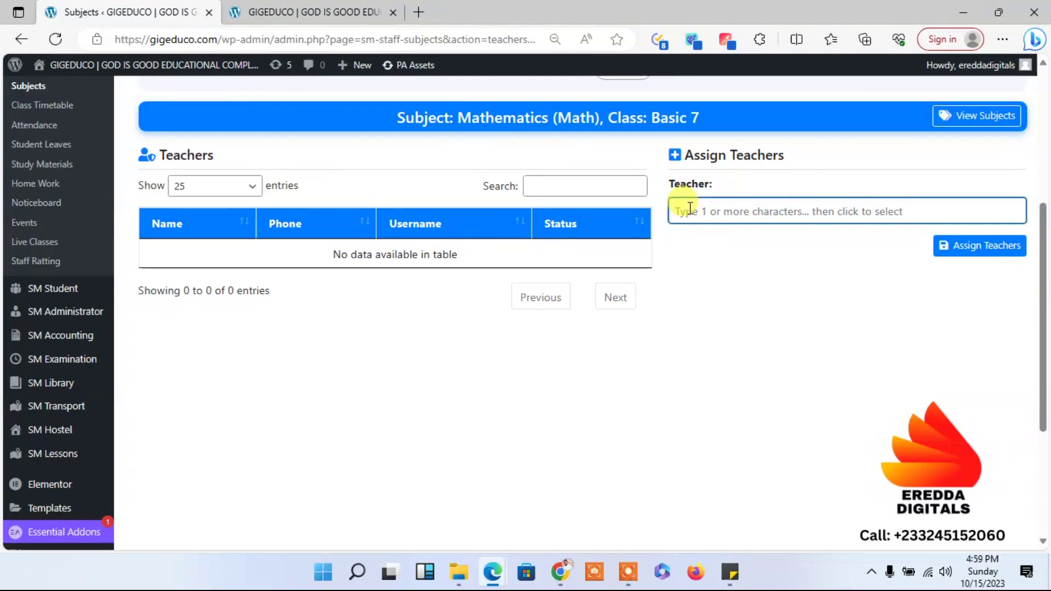
{"action": "type", "text": "Da"}
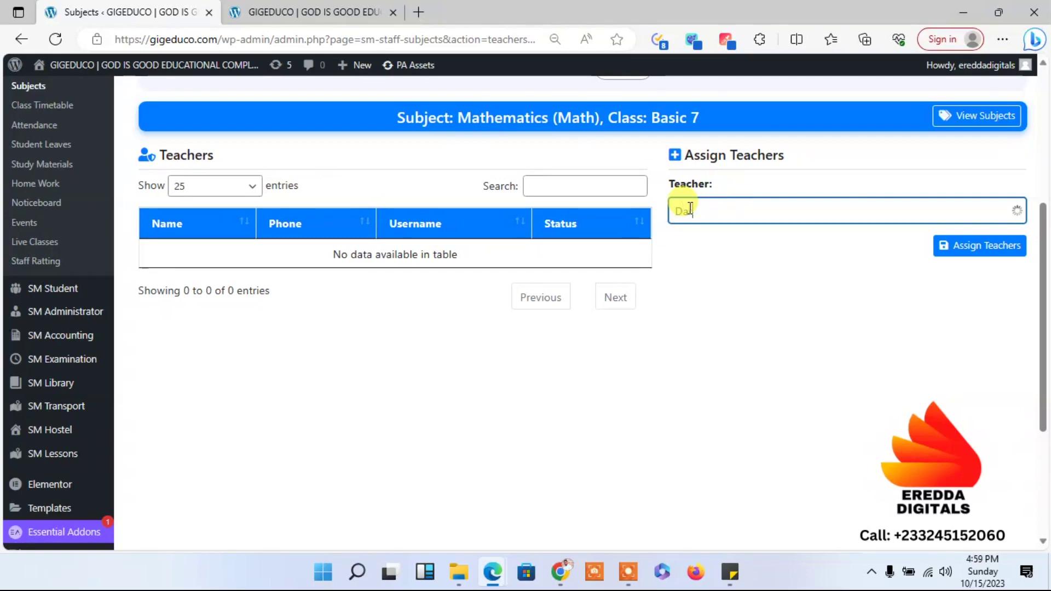
{"action": "type", "text": "rius"}
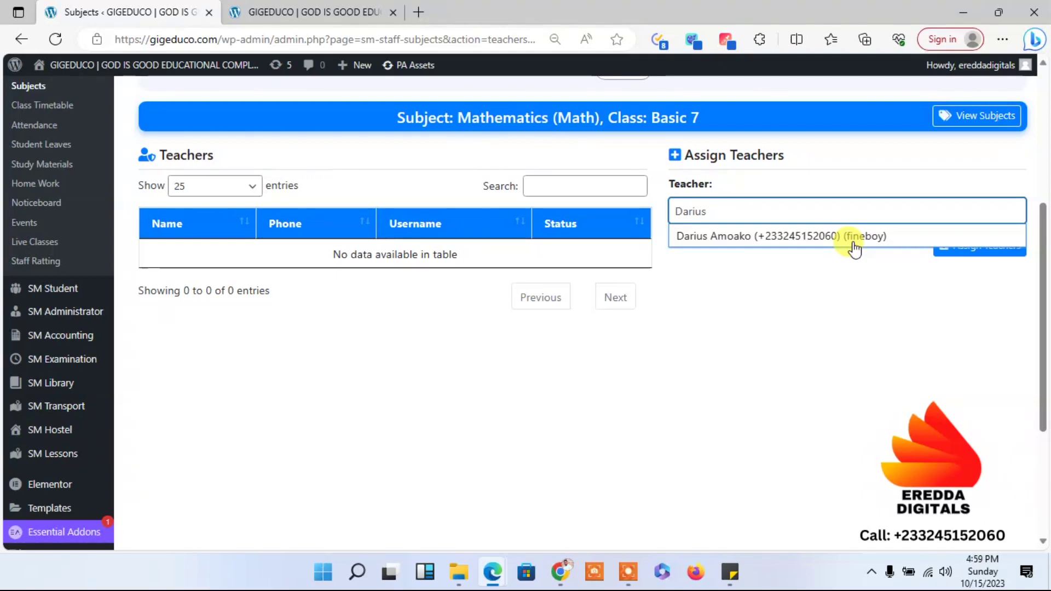
{"action": "key", "text": "BackSpace"}
{"action": "key", "text": "BackSpace"}
{"action": "key", "text": "BackSpace"}
{"action": "key", "text": "BackSpace"}
{"action": "key", "text": "BackSpace"}
{"action": "key", "text": "BackSpace"}
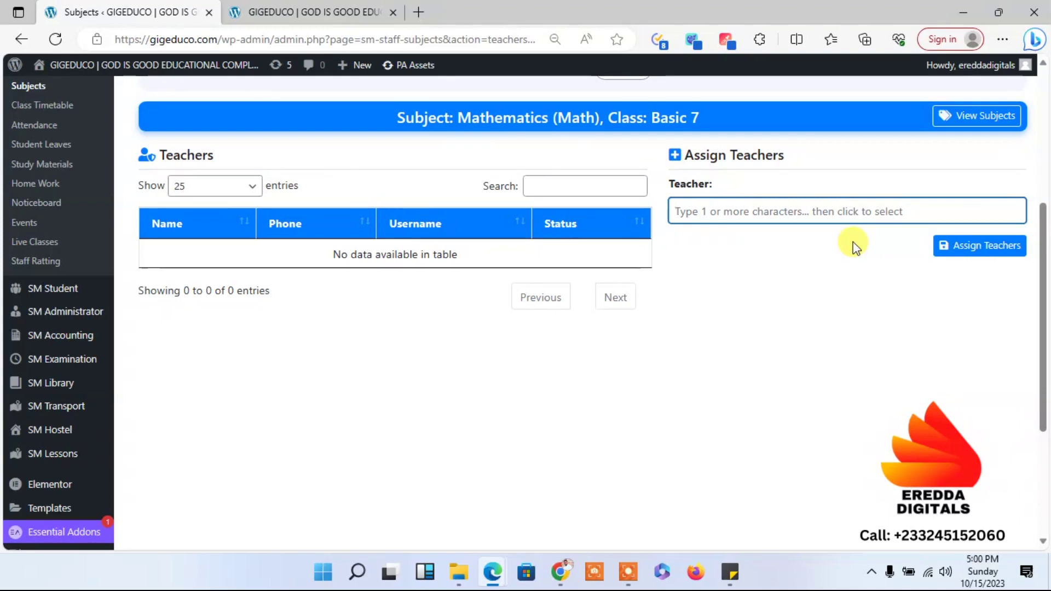
{"action": "type", "text": "Re"}
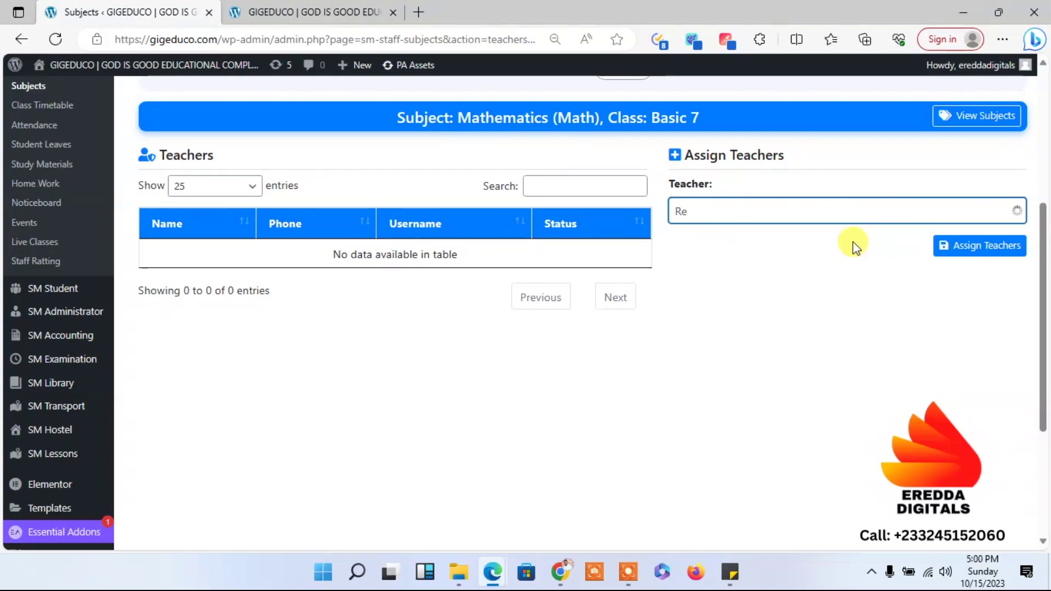
{"action": "type", "text": "b"}
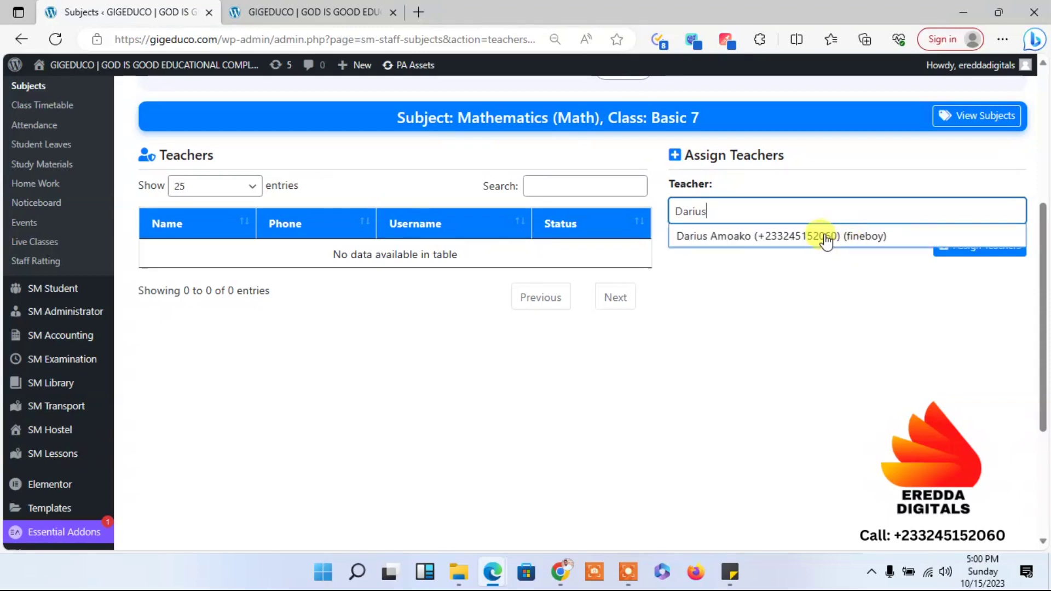
{"action": "left_click", "coordinate": [826, 237]}
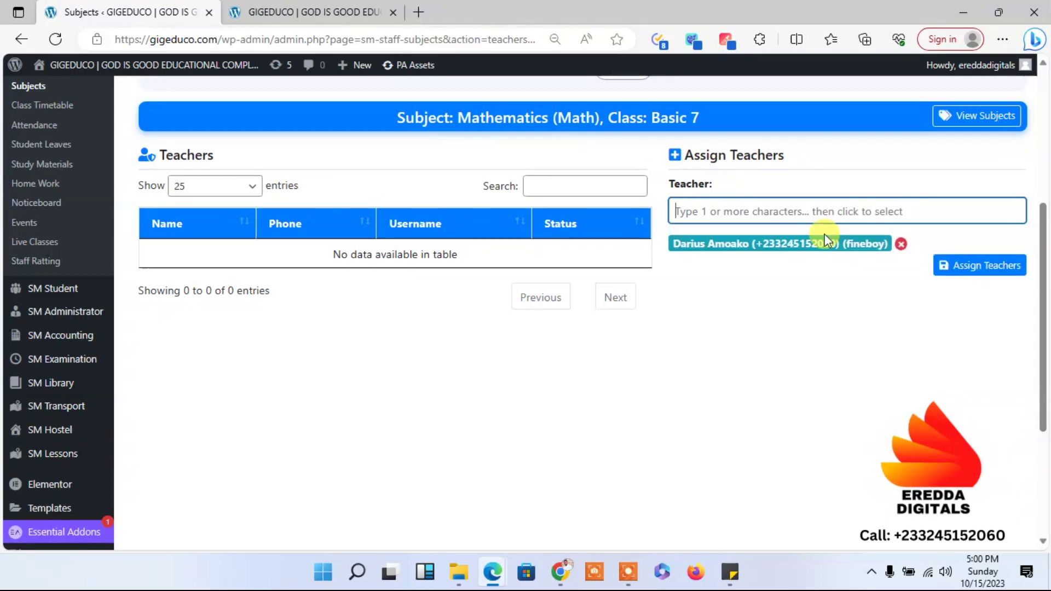
{"action": "left_click", "coordinate": [956, 271]}
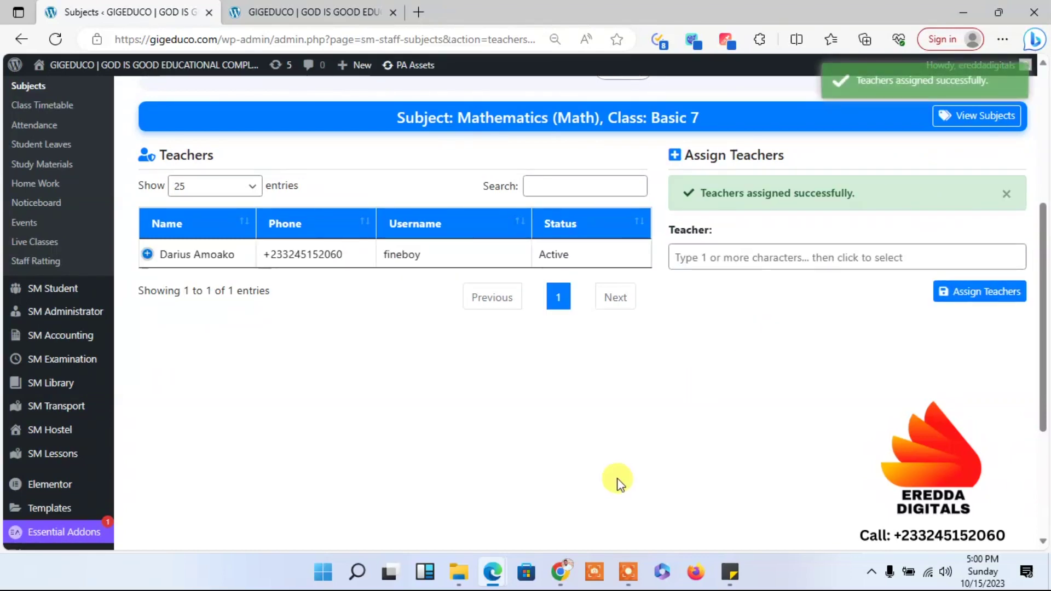
Minimise the community site window and bring up the teacher's InPrivate dashboard
{"action": "mouse_move", "coordinate": [563, 571]}
{"action": "left_click", "coordinate": [558, 519]}
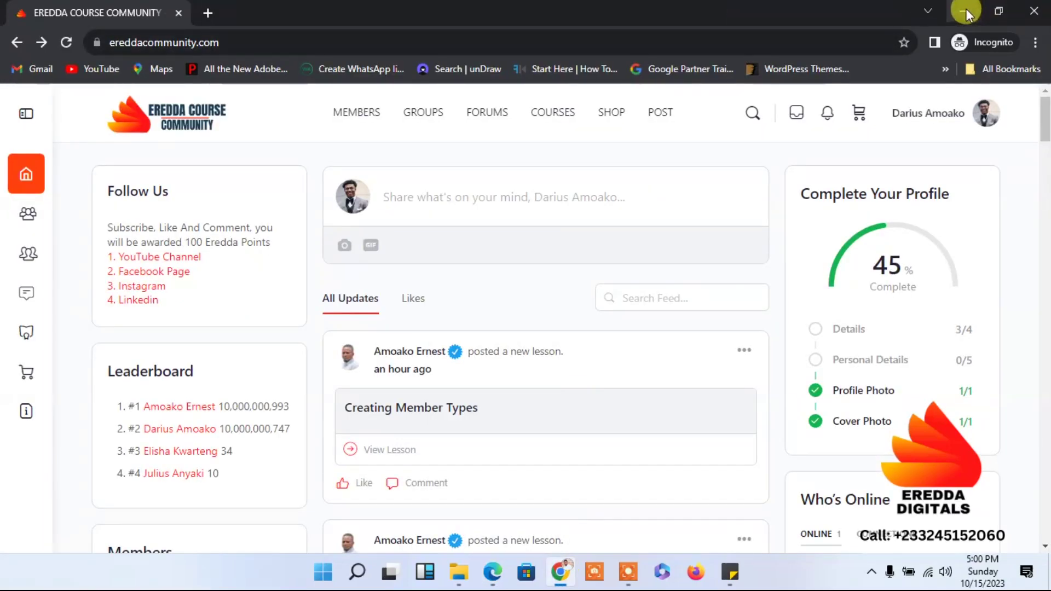
{"action": "left_click", "coordinate": [965, 9]}
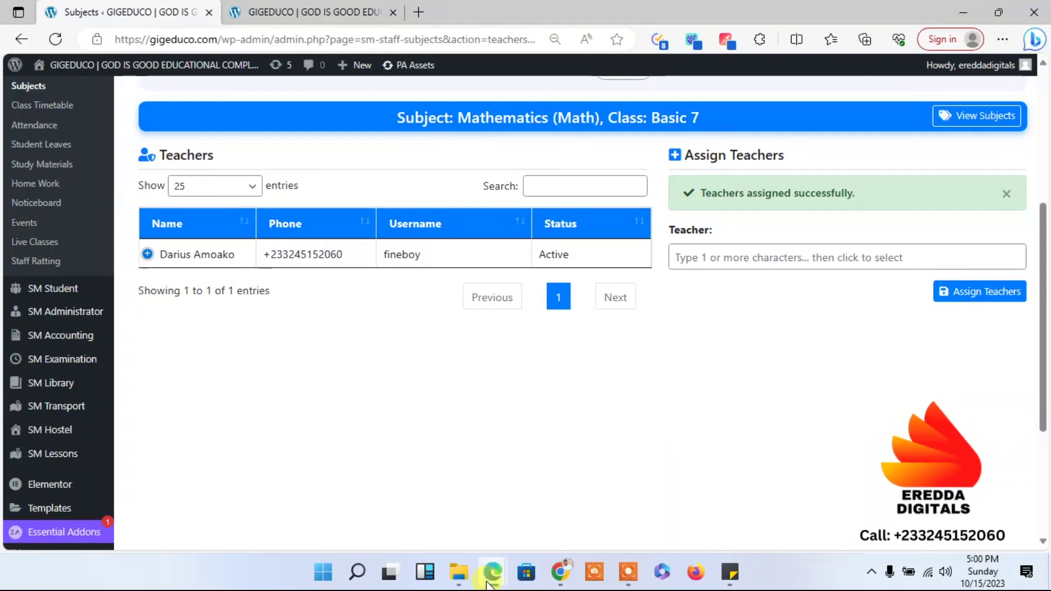
{"action": "mouse_move", "coordinate": [489, 584]}
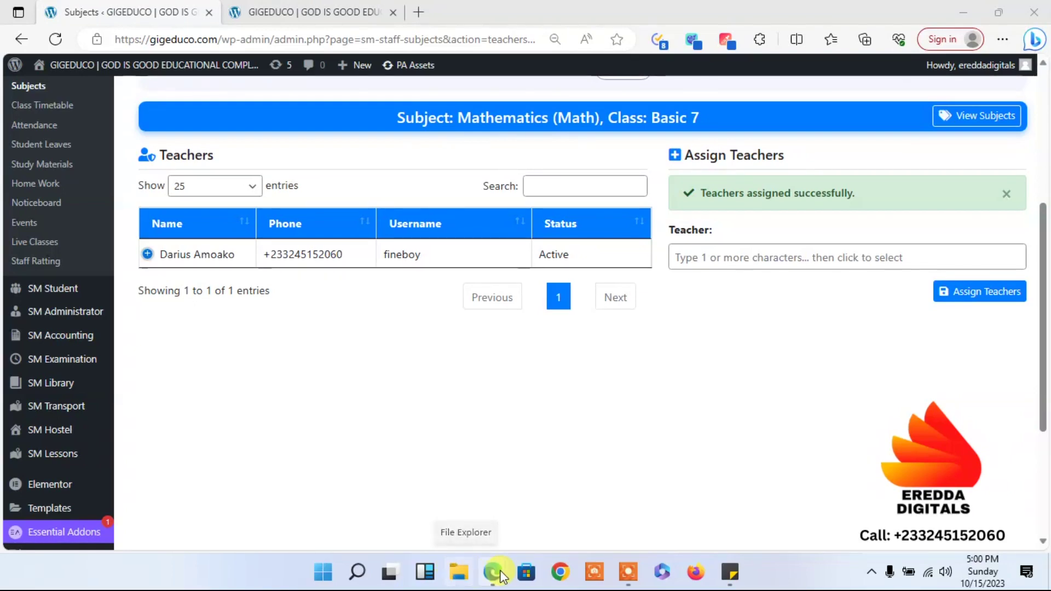
{"action": "left_click", "coordinate": [582, 514]}
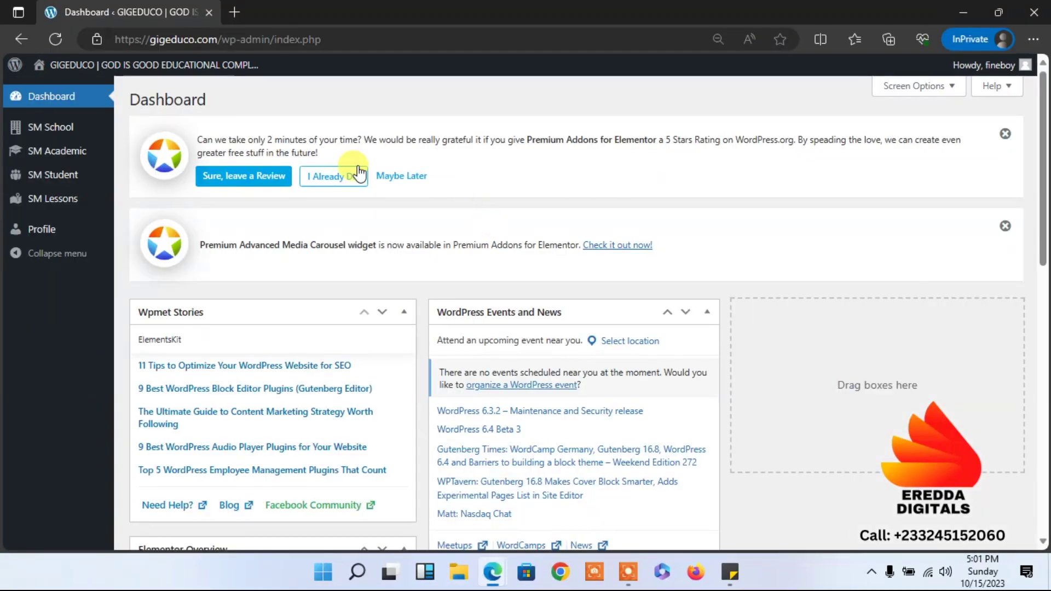
Reload the teacher's dashboard and open the Subjects list
{"action": "left_click", "coordinate": [55, 40]}
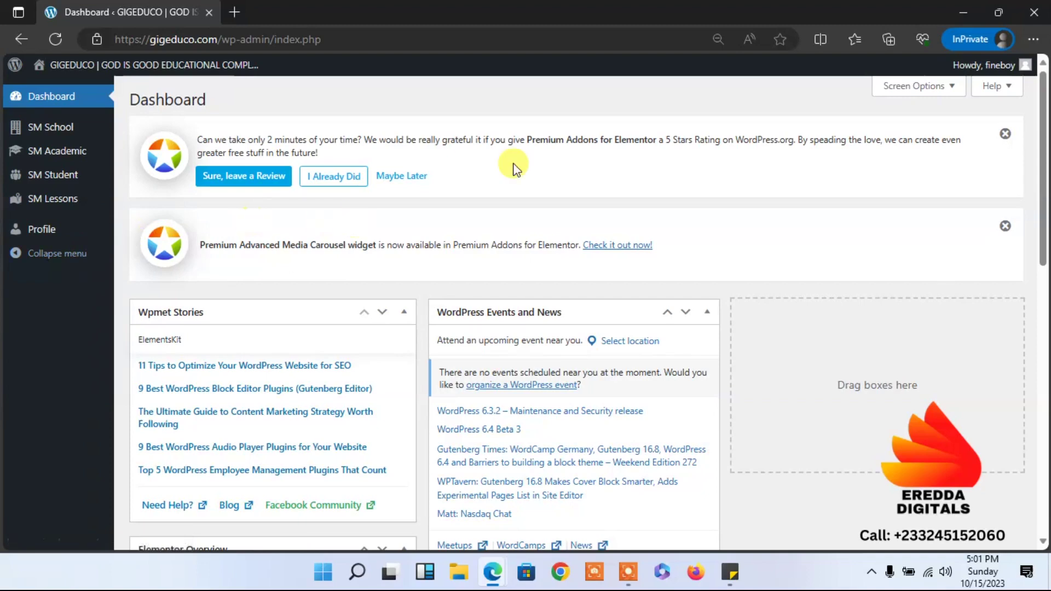
{"action": "mouse_move", "coordinate": [68, 181]}
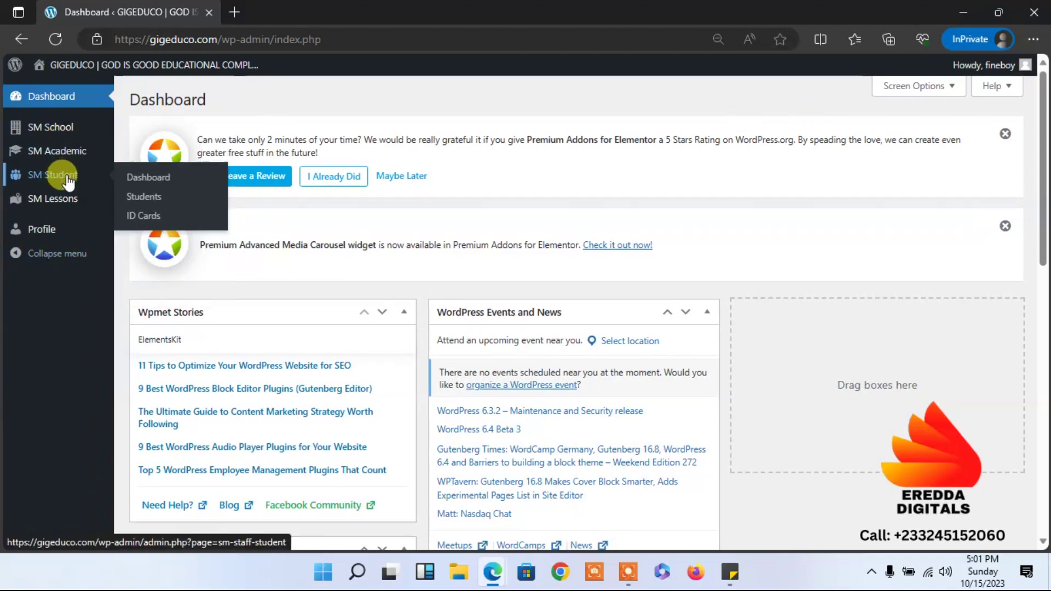
{"action": "mouse_move", "coordinate": [68, 159]}
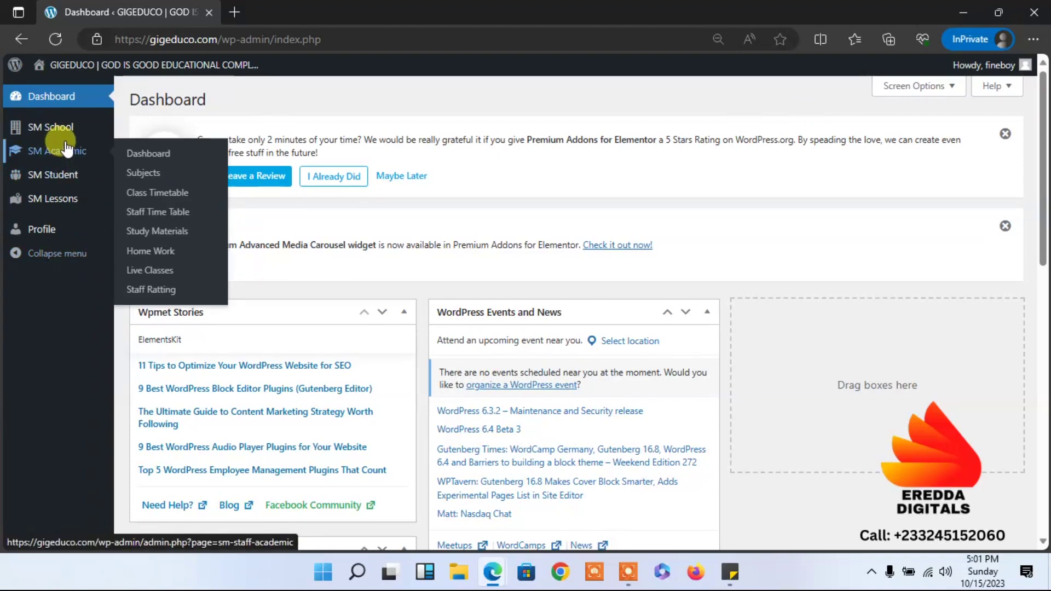
{"action": "left_click", "coordinate": [146, 175]}
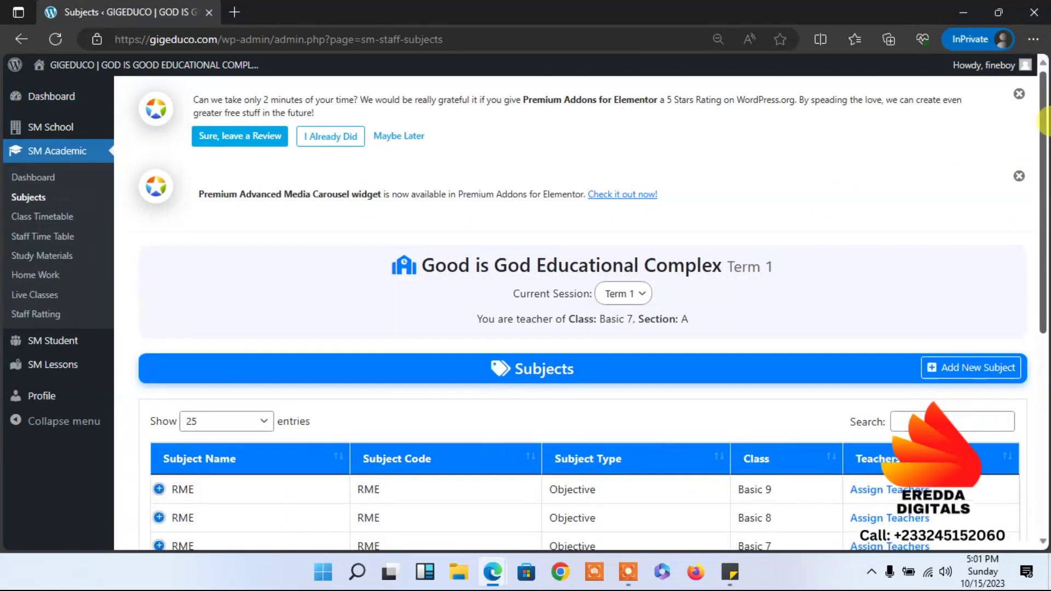
Check the Mathematics Basic 7 Teachers table lists the teacher, then go to SM Academic Dashboard
{"action": "left_click_drag", "start_coordinate": [1046, 156], "coordinate": [1044, 358]}
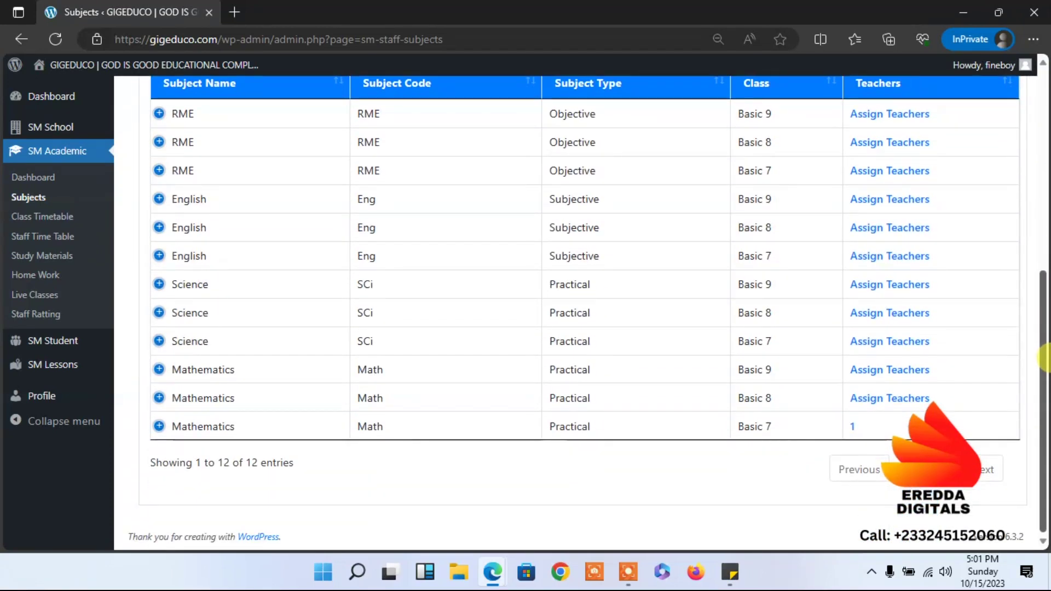
{"action": "left_click", "coordinate": [853, 428]}
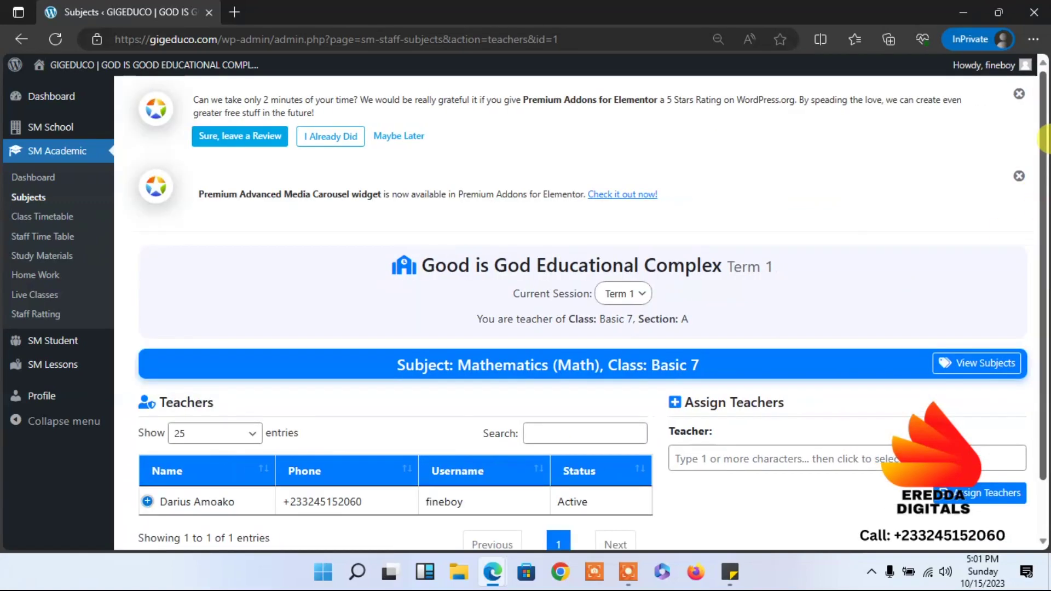
{"action": "scroll", "coordinate": [1044, 139], "scroll_direction": "down", "scroll_amount": 1}
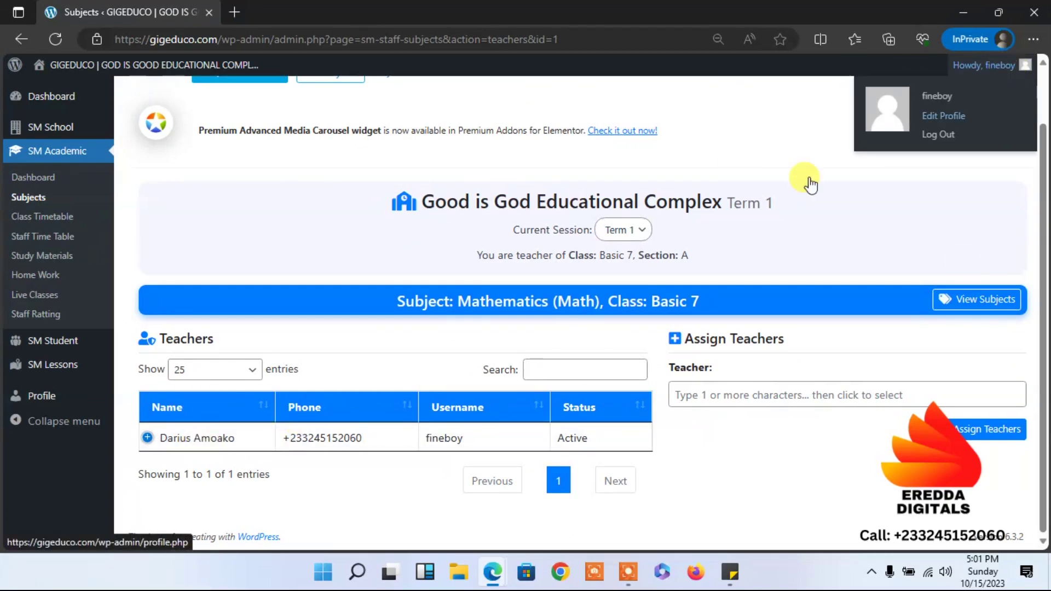
{"action": "mouse_move", "coordinate": [1024, 66]}
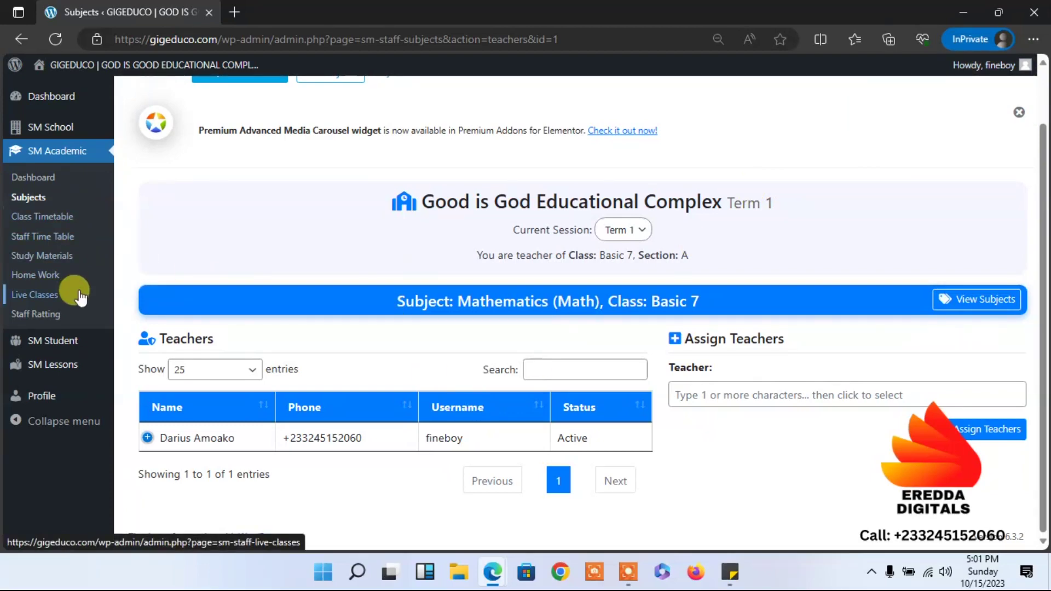
{"action": "left_click", "coordinate": [46, 184]}
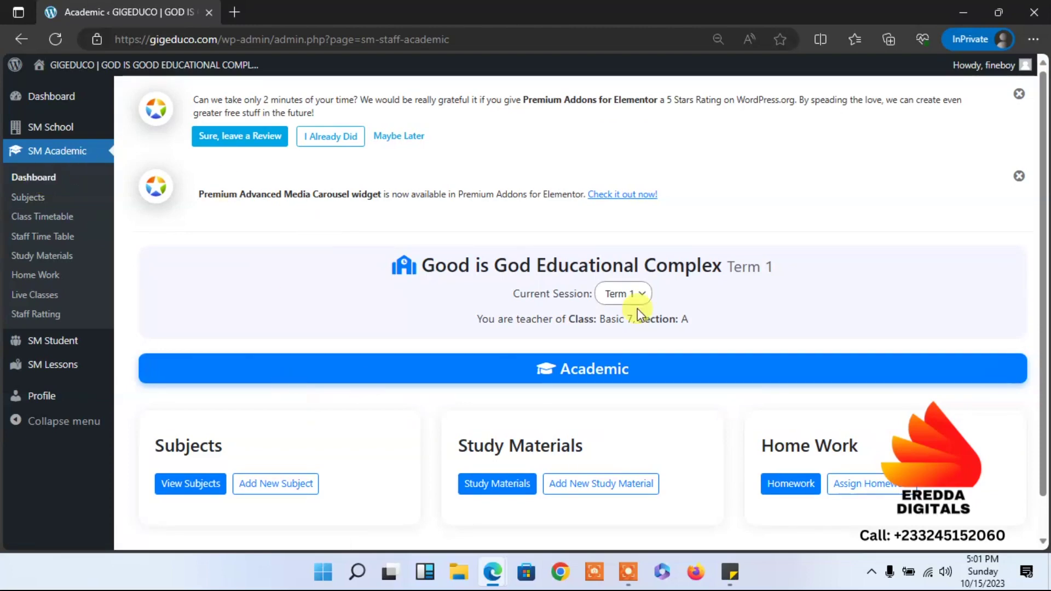
Scroll through the dashboard's Subjects, Study Materials and Home Work sections for Basic 7, Section A
{"action": "scroll", "coordinate": [1041, 255], "scroll_direction": "down", "scroll_amount": 1}
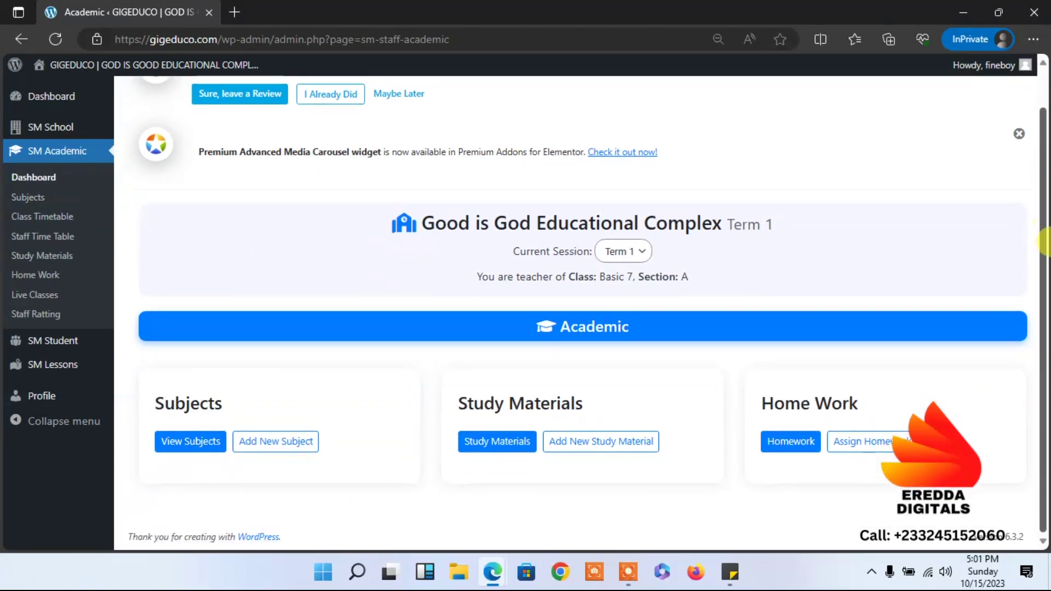
{"action": "scroll", "coordinate": [1042, 268], "scroll_direction": "up", "scroll_amount": 1}
{"action": "scroll", "coordinate": [1043, 284], "scroll_direction": "down", "scroll_amount": 1}
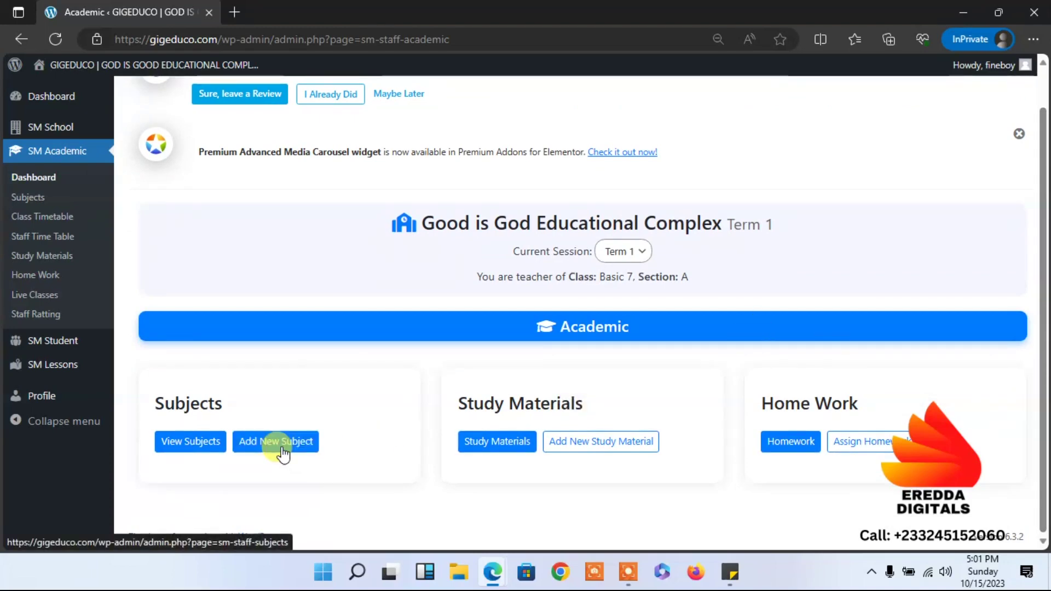
{"action": "mouse_move", "coordinate": [82, 346]}
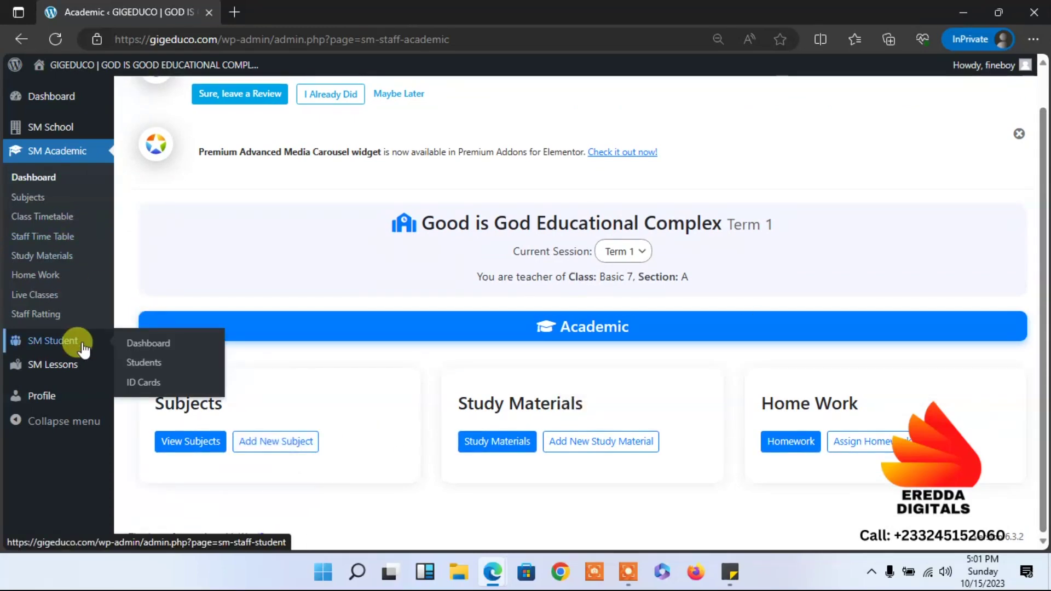
{"action": "mouse_move", "coordinate": [68, 134]}
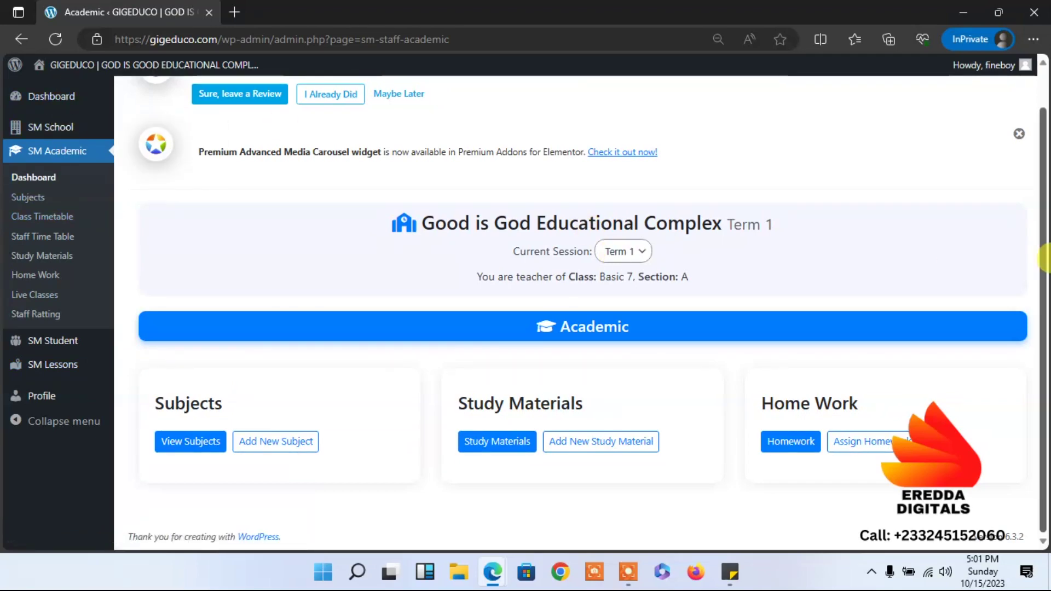
{"action": "scroll", "coordinate": [1046, 253], "scroll_direction": "up", "scroll_amount": 2}
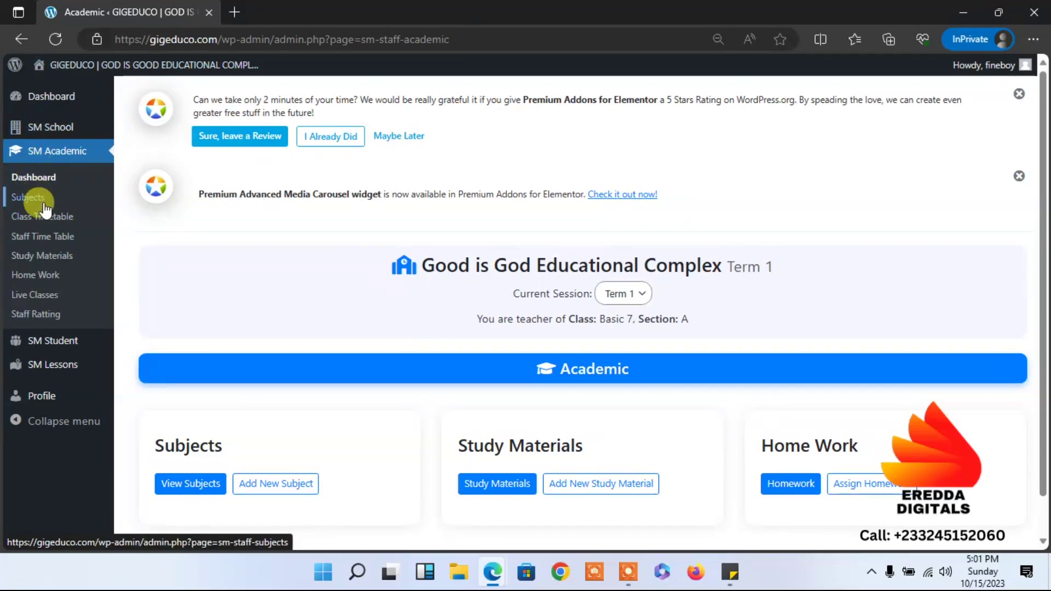
Open the teacher's Basic 7 student list, which shows a single student
{"action": "left_click", "coordinate": [55, 343]}
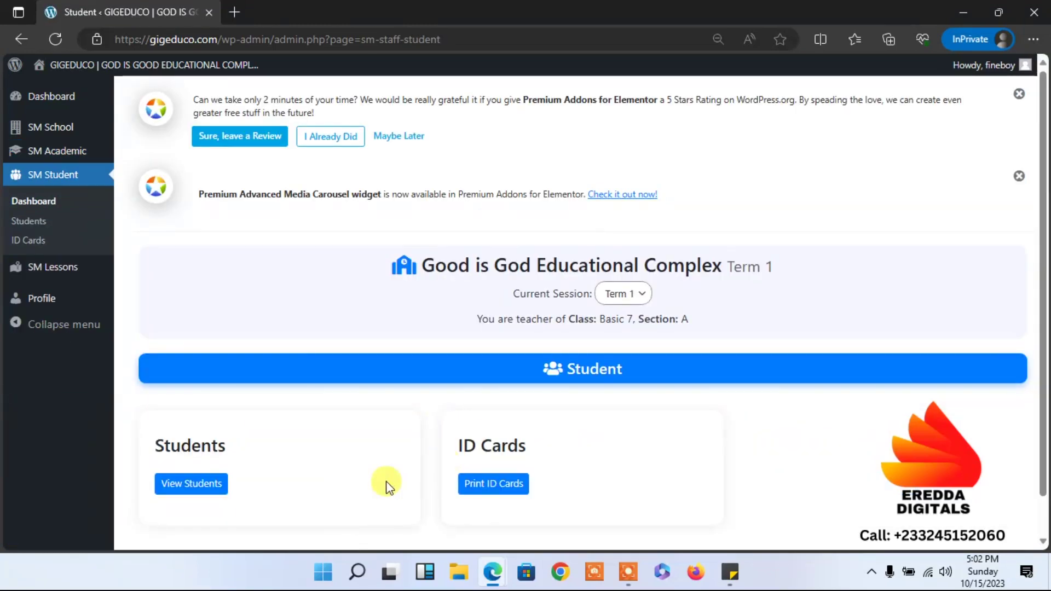
{"action": "left_click", "coordinate": [212, 487]}
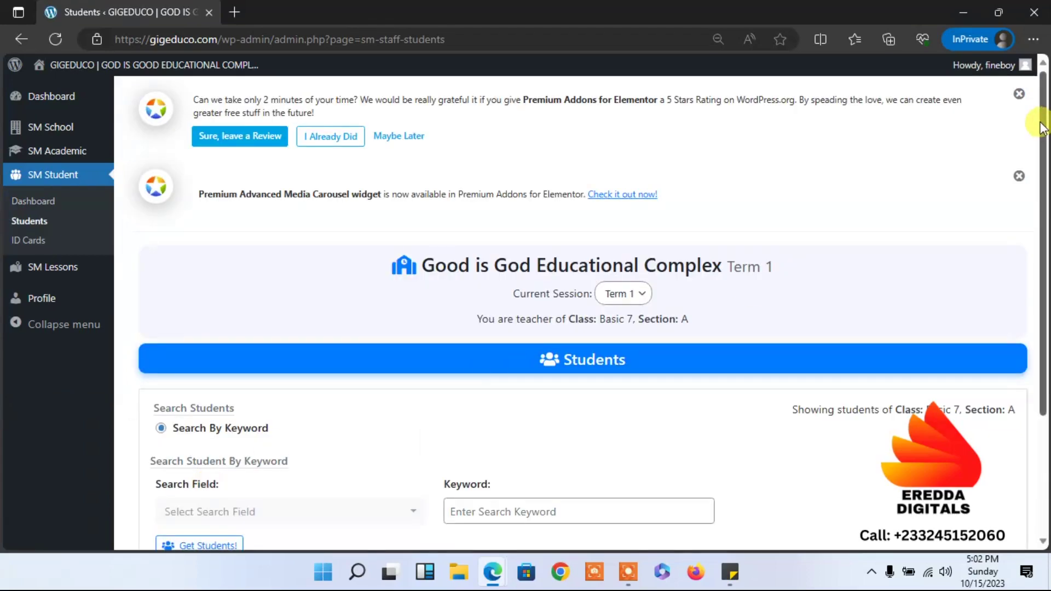
{"action": "scroll", "coordinate": [1044, 241], "scroll_direction": "down", "scroll_amount": 3}
{"action": "scroll", "coordinate": [1045, 241], "scroll_direction": "down", "scroll_amount": 2}
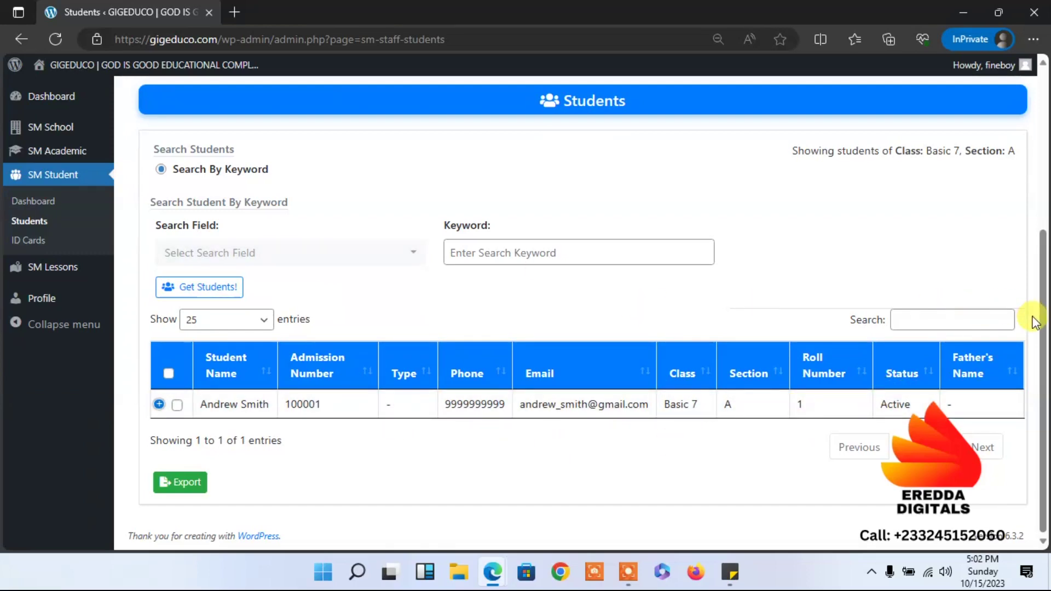
{"action": "mouse_move", "coordinate": [1042, 317]}
{"action": "left_mouse_down"}
{"action": "mouse_move", "coordinate": [1043, 175]}
{"action": "mouse_move", "coordinate": [1044, 318]}
{"action": "left_mouse_up"}
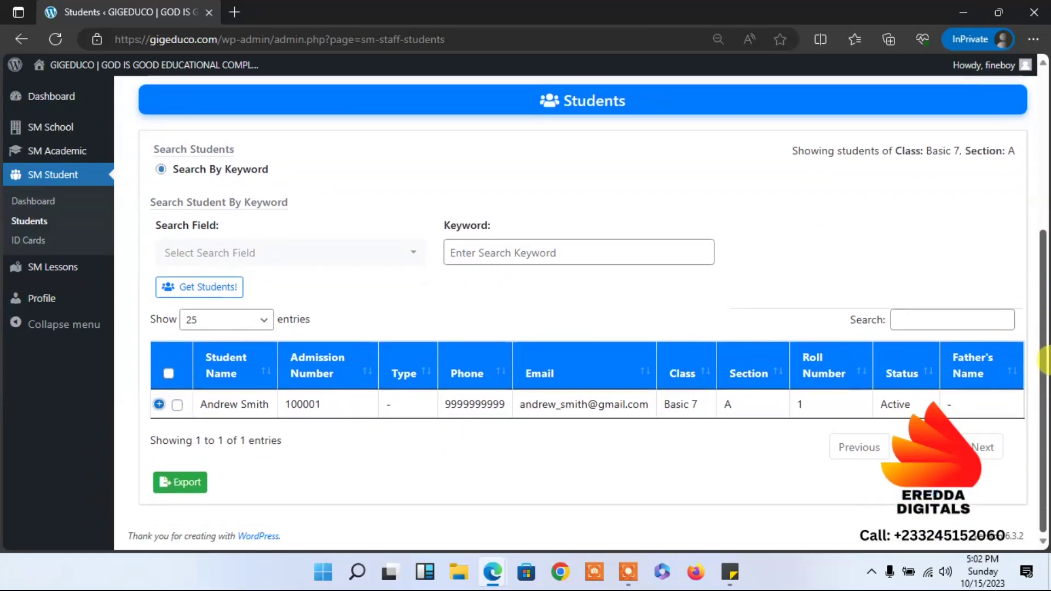
Open and close the Search Field dropdown, then minimise the teacher's window
{"action": "left_click", "coordinate": [328, 253]}
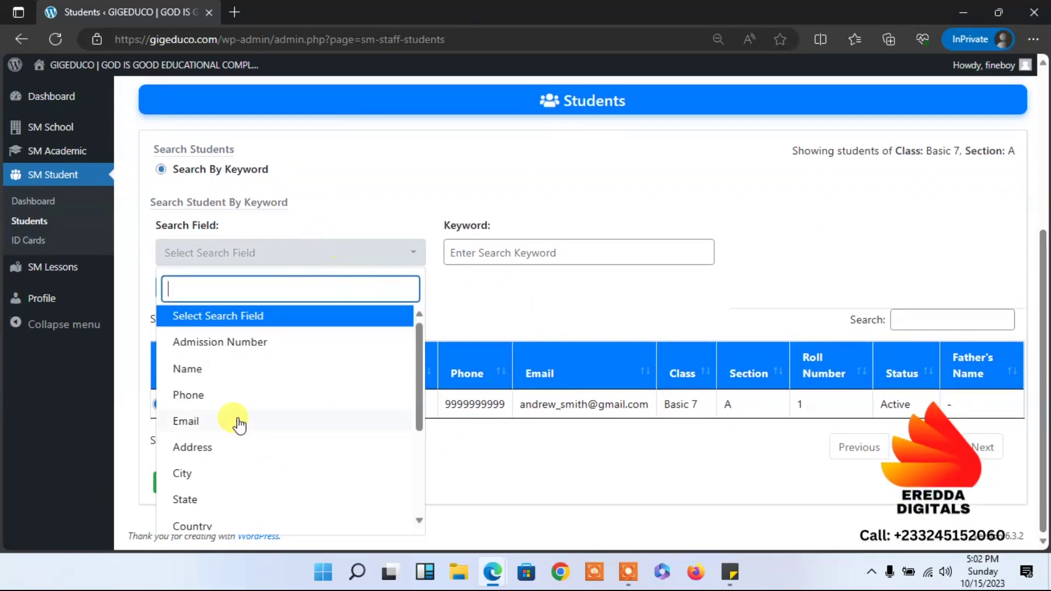
{"action": "left_click", "coordinate": [557, 283]}
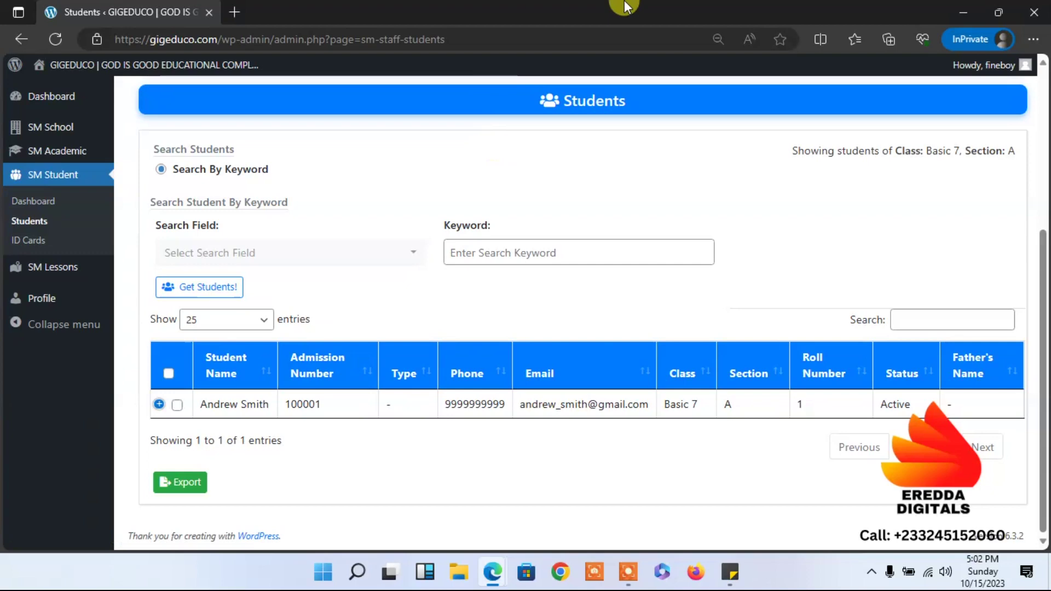
{"action": "left_click", "coordinate": [964, 11]}
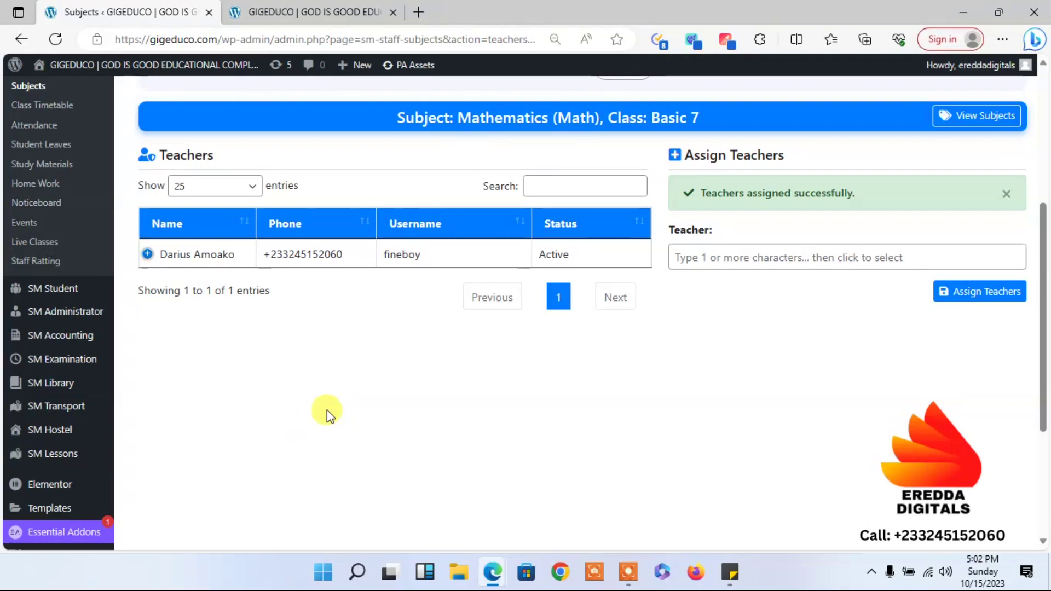
Open the administrator's Students page from the SM Student menu
{"action": "left_click_drag", "start_coordinate": [1039, 369], "coordinate": [974, 277]}
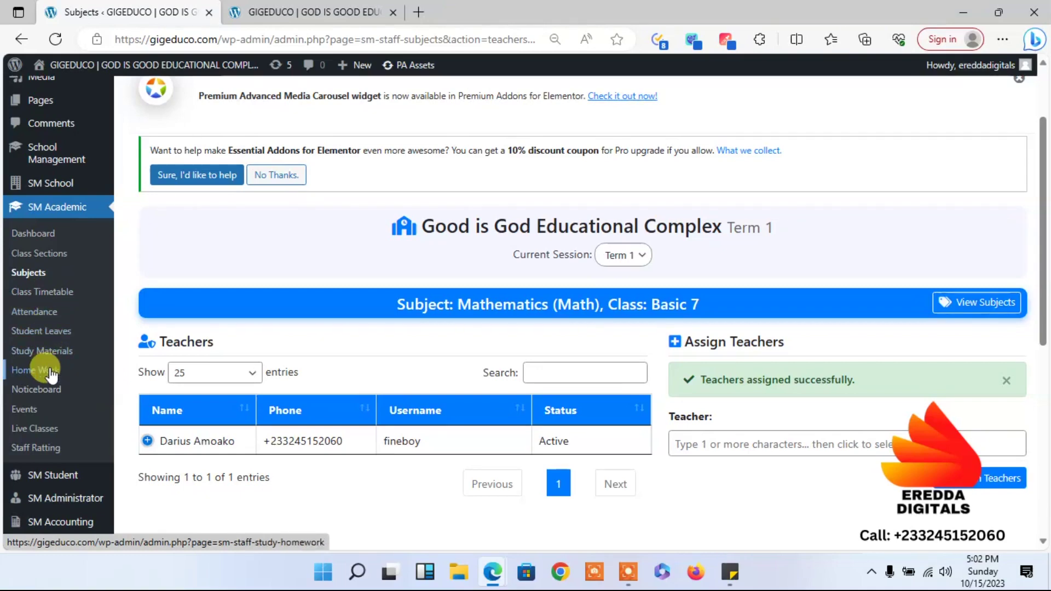
{"action": "mouse_move", "coordinate": [58, 477]}
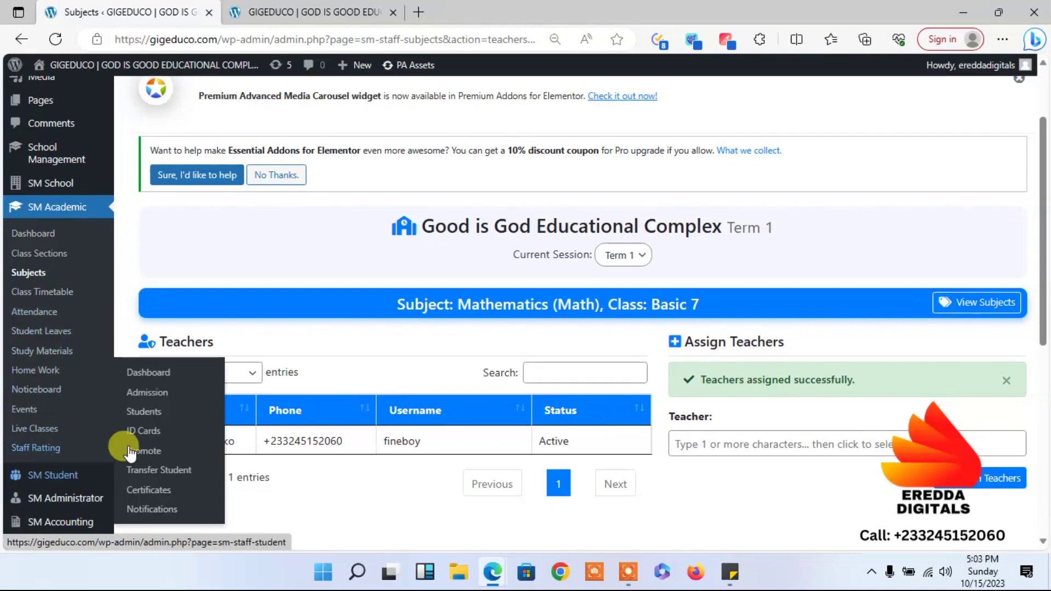
{"action": "left_click", "coordinate": [153, 420]}
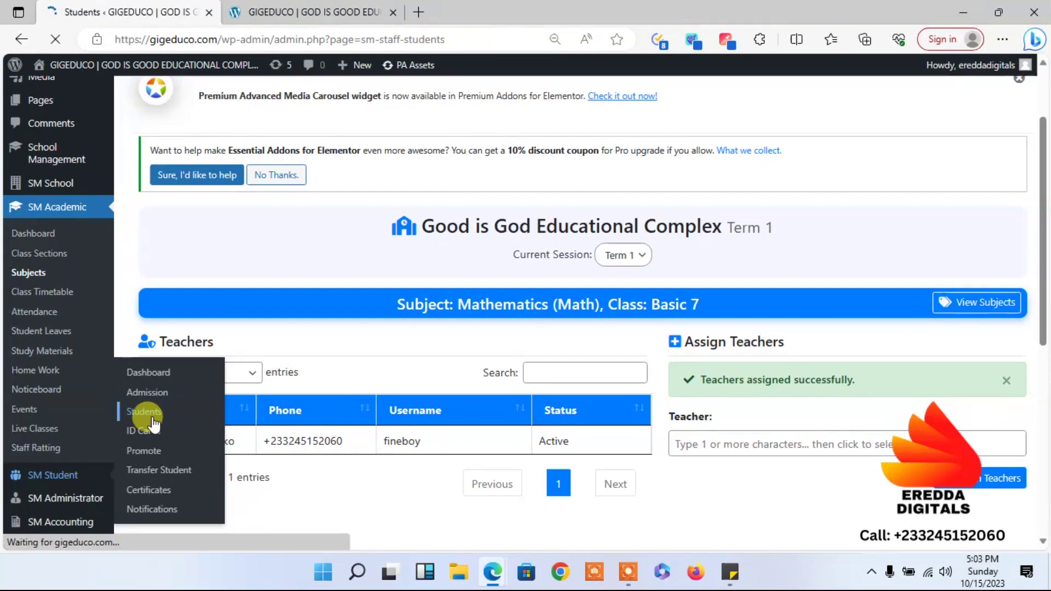
Expand the Basic 8 student's details in the three-student list across Basic 7, 8 and 9
{"action": "left_click_drag", "start_coordinate": [1043, 164], "coordinate": [1044, 356]}
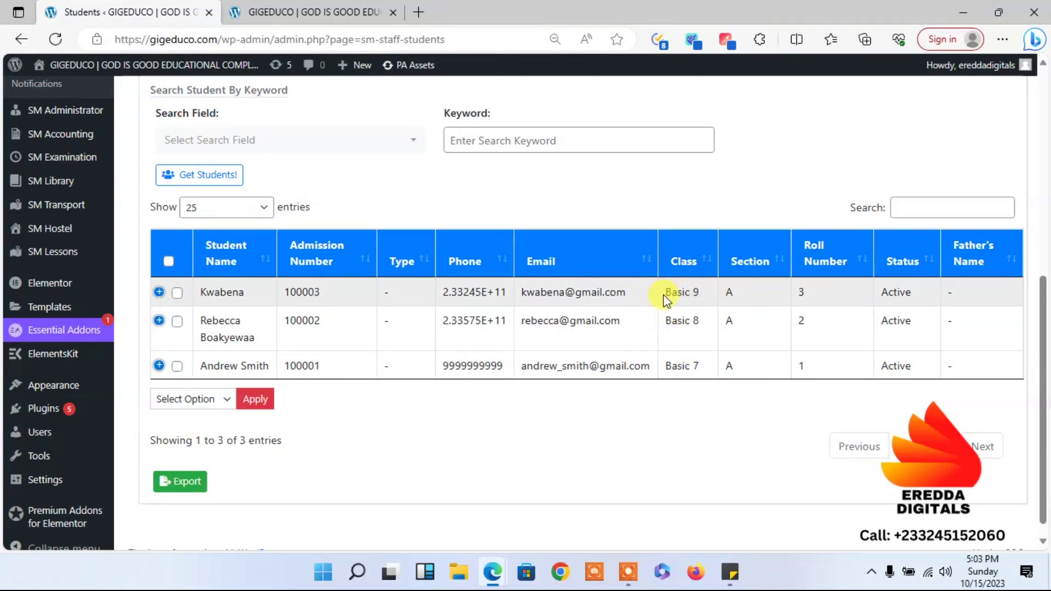
{"action": "left_click", "coordinate": [159, 322]}
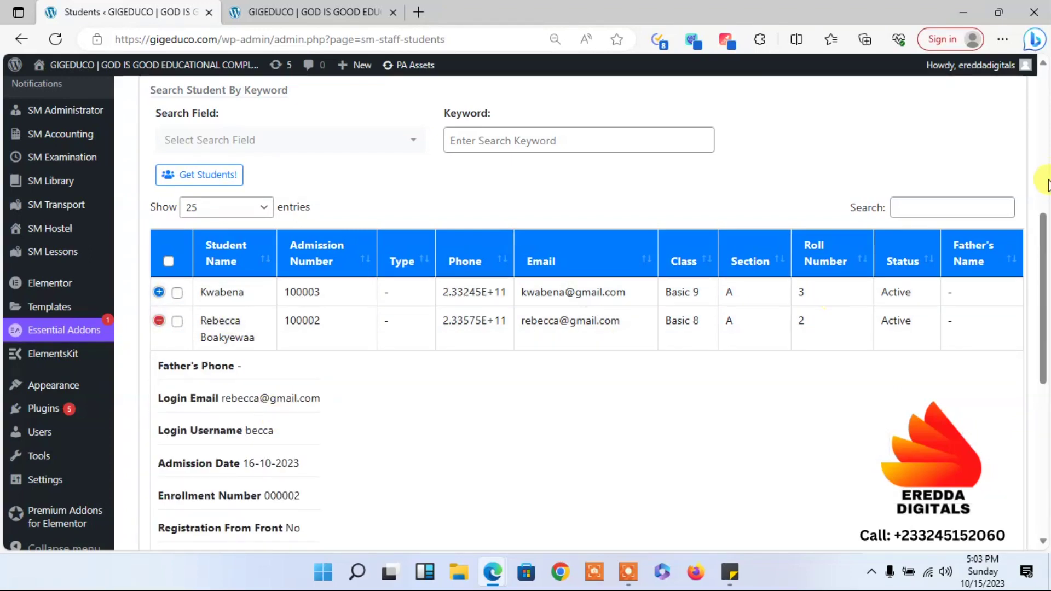
{"action": "left_click_drag", "start_coordinate": [1043, 224], "coordinate": [1044, 346]}
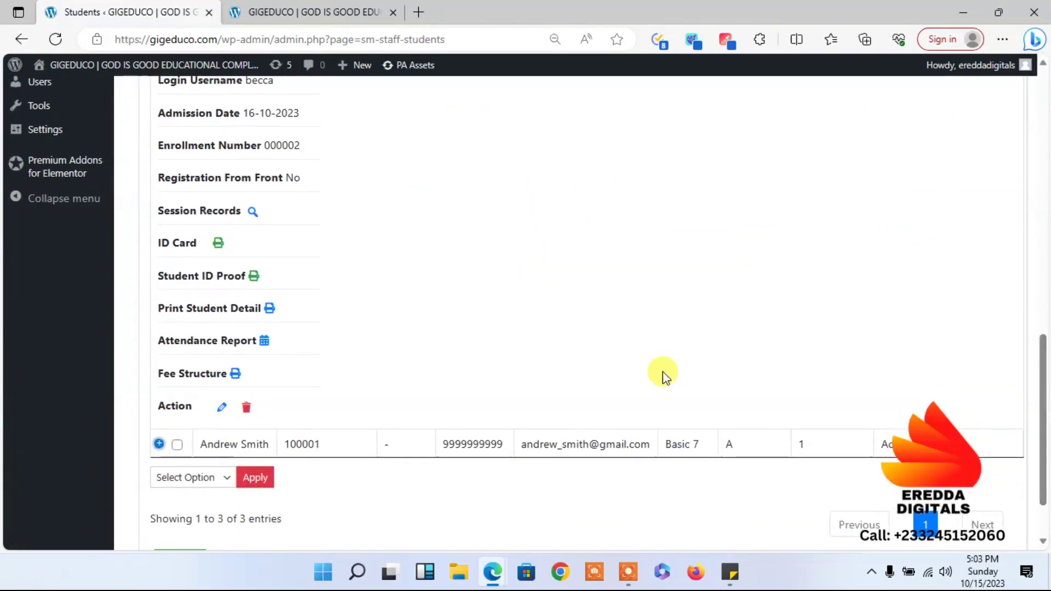
{"action": "left_click", "coordinate": [221, 418]}
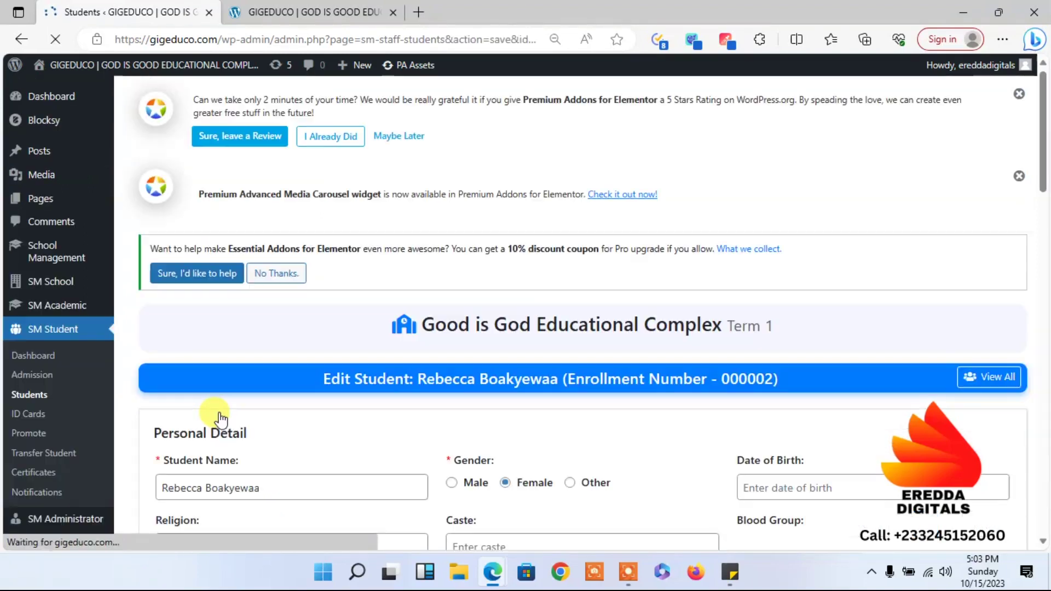
{"action": "left_click_drag", "start_coordinate": [1044, 121], "coordinate": [1042, 223]}
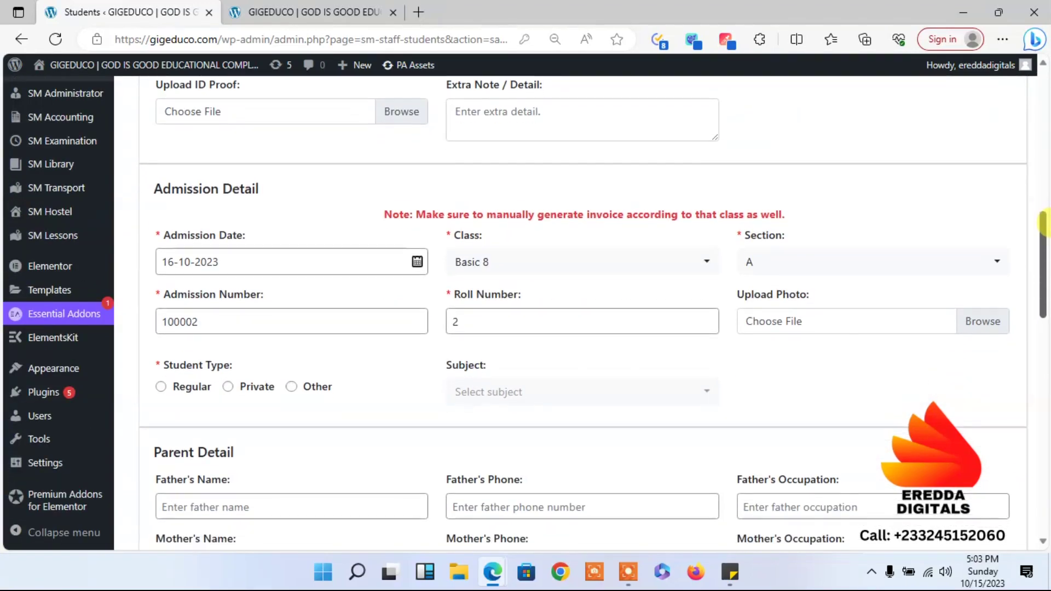
{"action": "left_click", "coordinate": [598, 266]}
{"action": "left_click", "coordinate": [536, 353]}
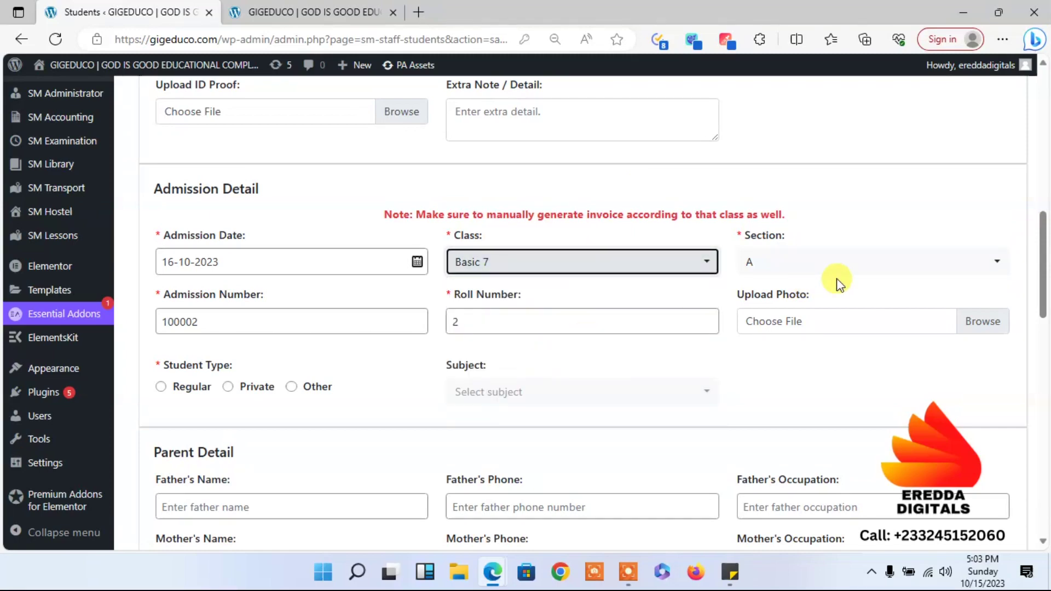
{"action": "left_click_drag", "start_coordinate": [1042, 268], "coordinate": [1045, 293]}
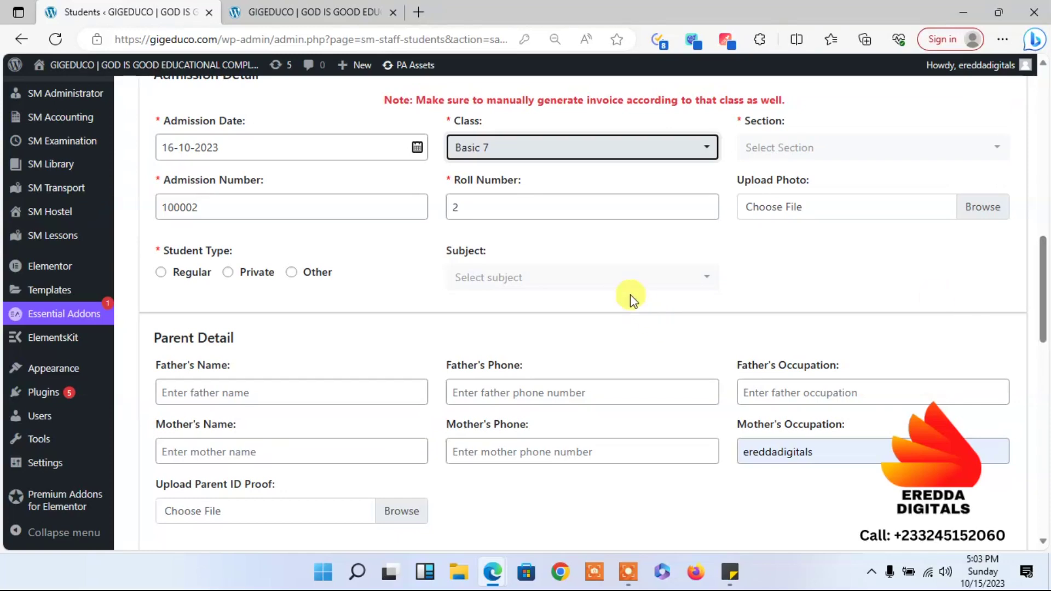
{"action": "left_click", "coordinate": [631, 279]}
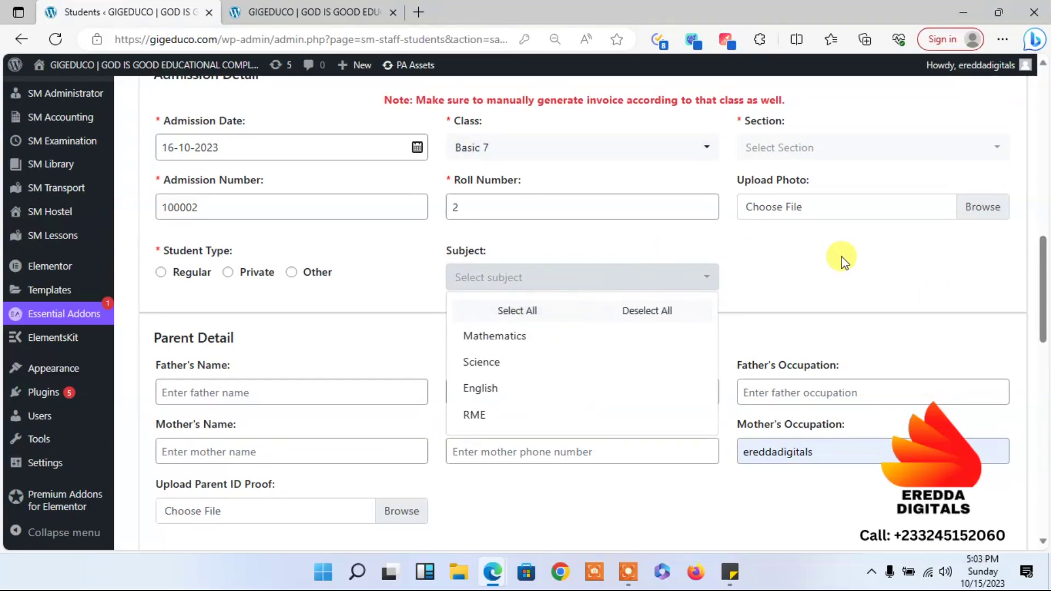
{"action": "left_click", "coordinate": [500, 316]}
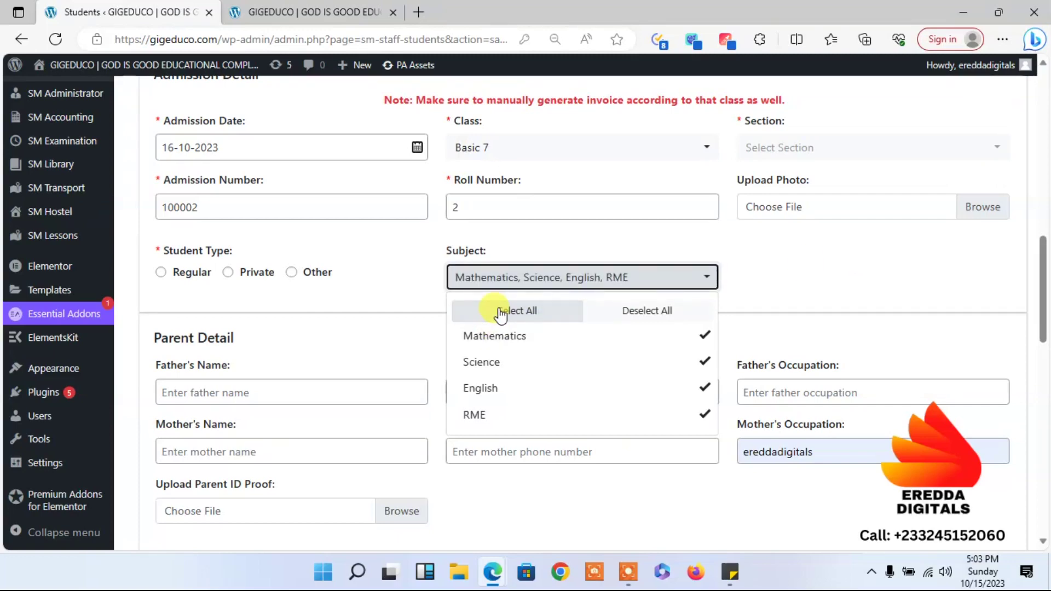
{"action": "left_click", "coordinate": [858, 269]}
{"action": "left_click_drag", "start_coordinate": [1045, 260], "coordinate": [1046, 460]}
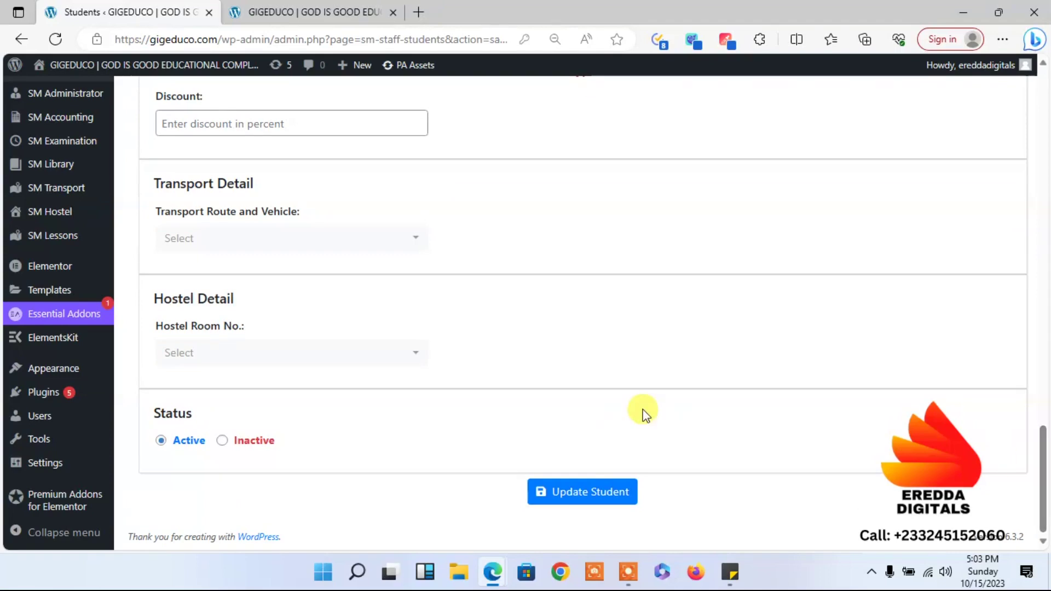
{"action": "left_click", "coordinate": [592, 492]}
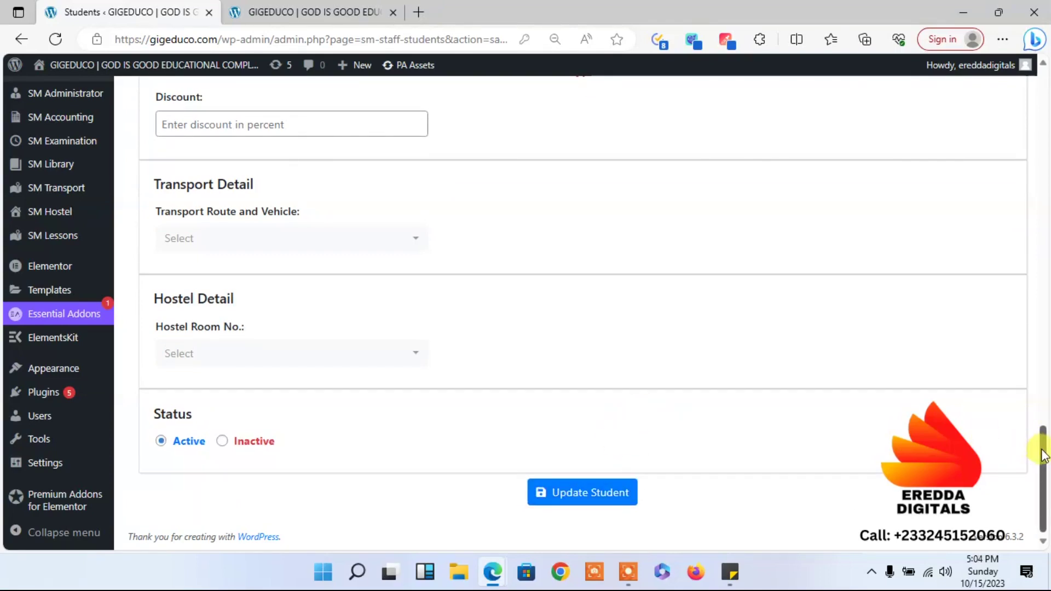
{"action": "left_click_drag", "start_coordinate": [1043, 455], "coordinate": [1038, 234]}
{"action": "left_click", "coordinate": [818, 254]}
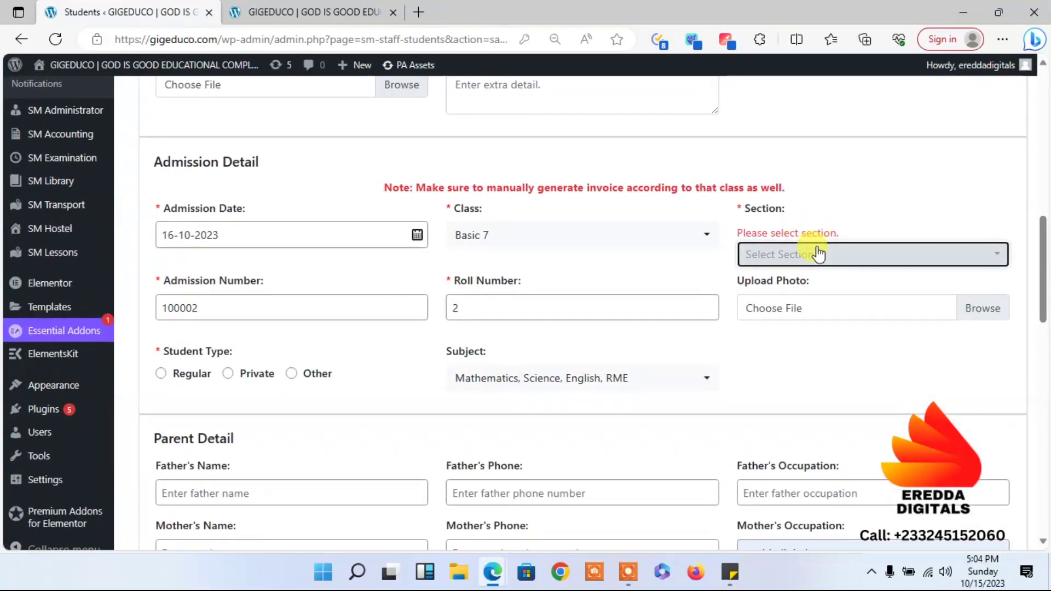
{"action": "left_click", "coordinate": [788, 318]}
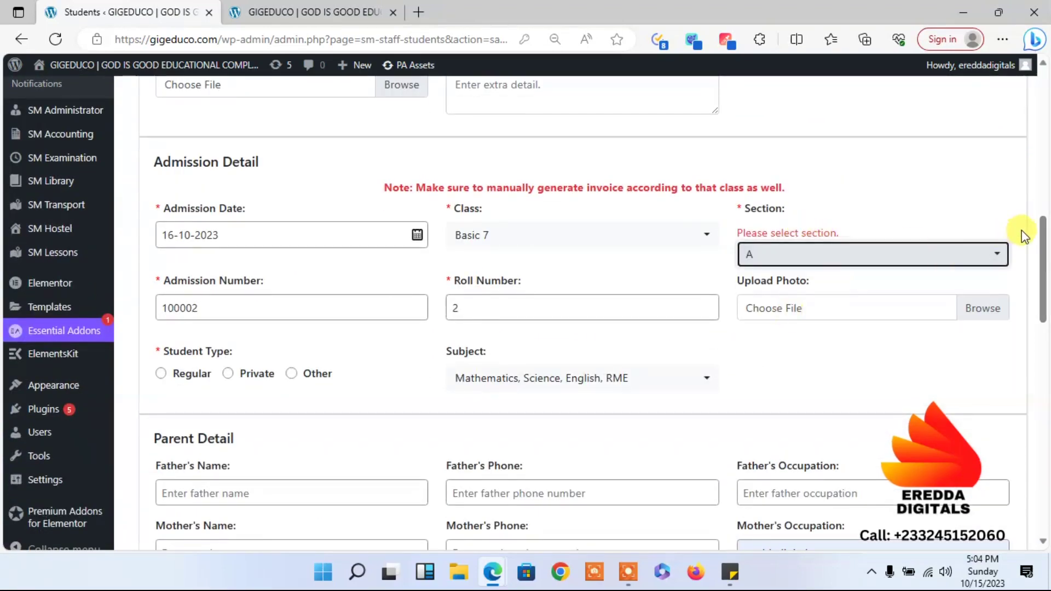
{"action": "left_click_drag", "start_coordinate": [1042, 246], "coordinate": [1043, 465]}
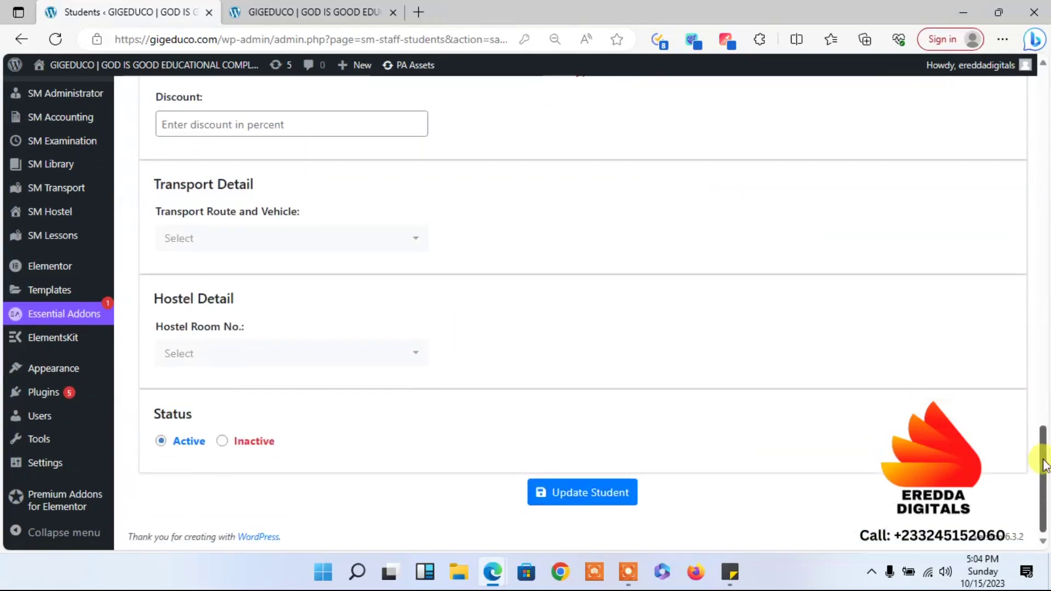
{"action": "left_click", "coordinate": [604, 492]}
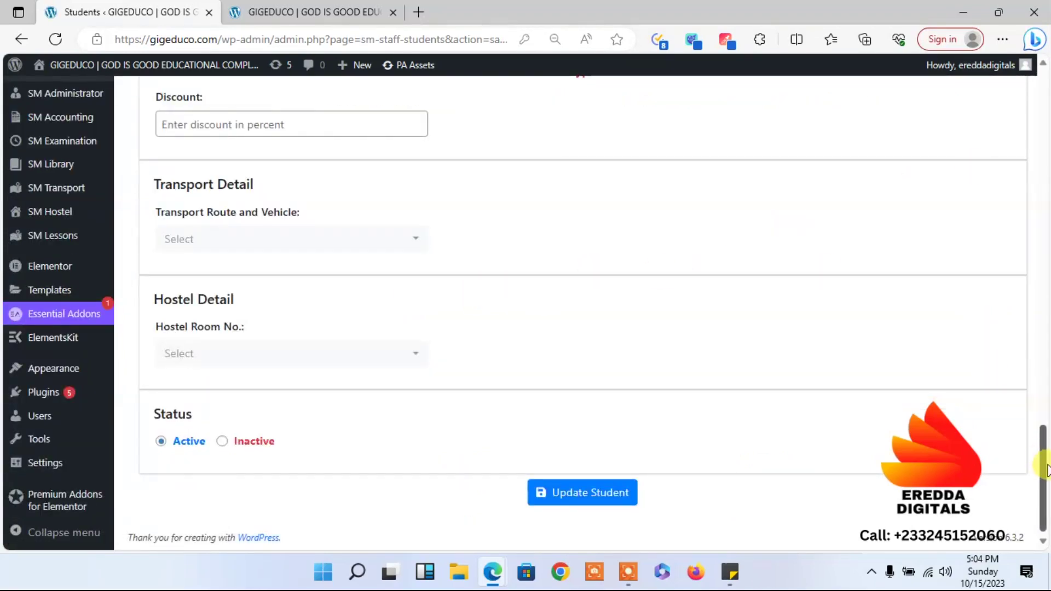
{"action": "left_click_drag", "start_coordinate": [1045, 468], "coordinate": [1046, 394]}
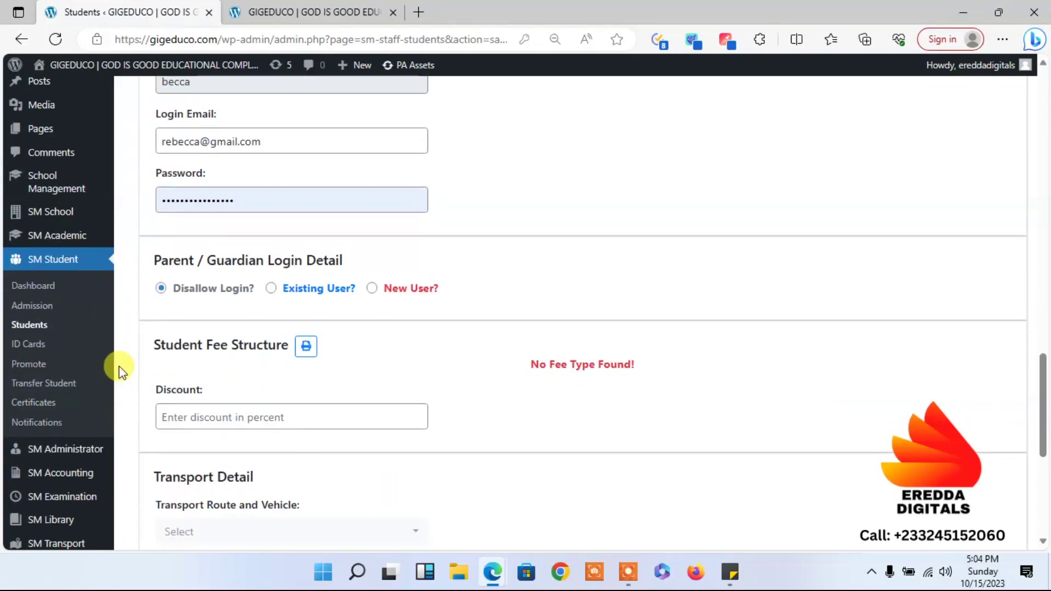
{"action": "left_click", "coordinate": [34, 330]}
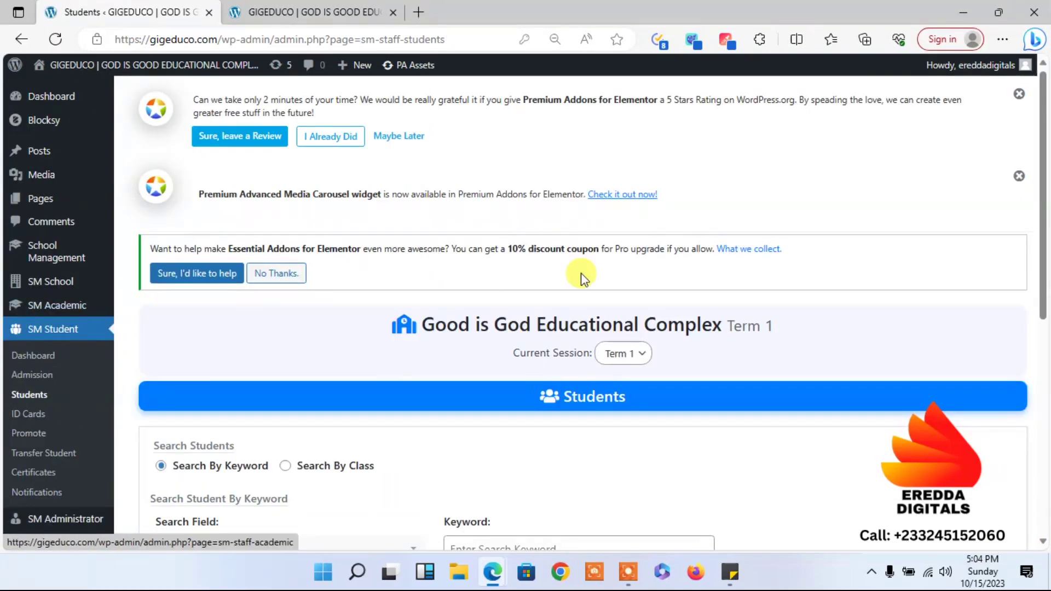
{"action": "left_click_drag", "start_coordinate": [1044, 139], "coordinate": [1044, 300]}
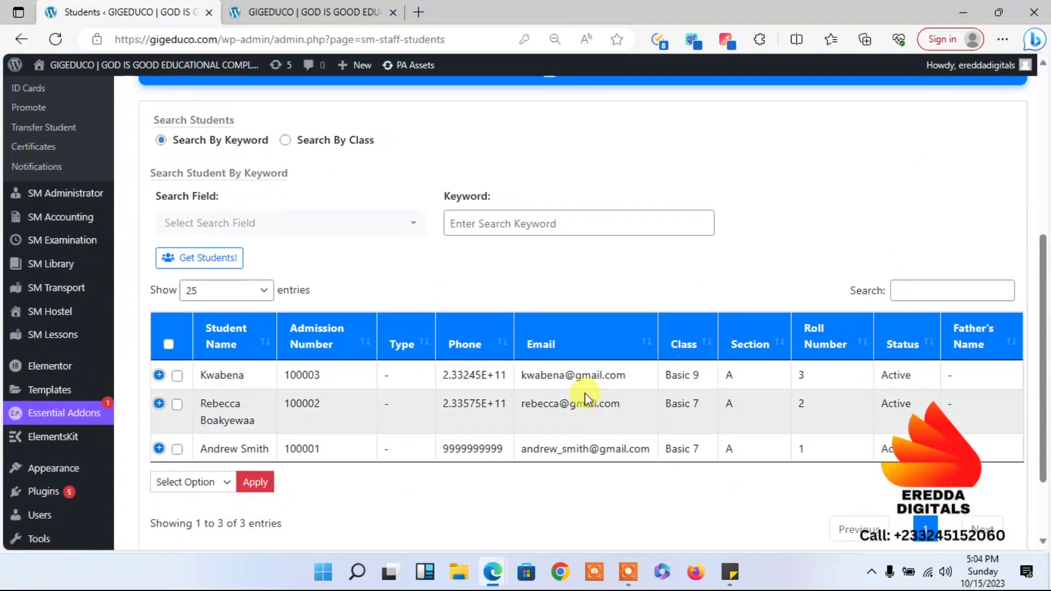
{"action": "left_click", "coordinate": [159, 375]}
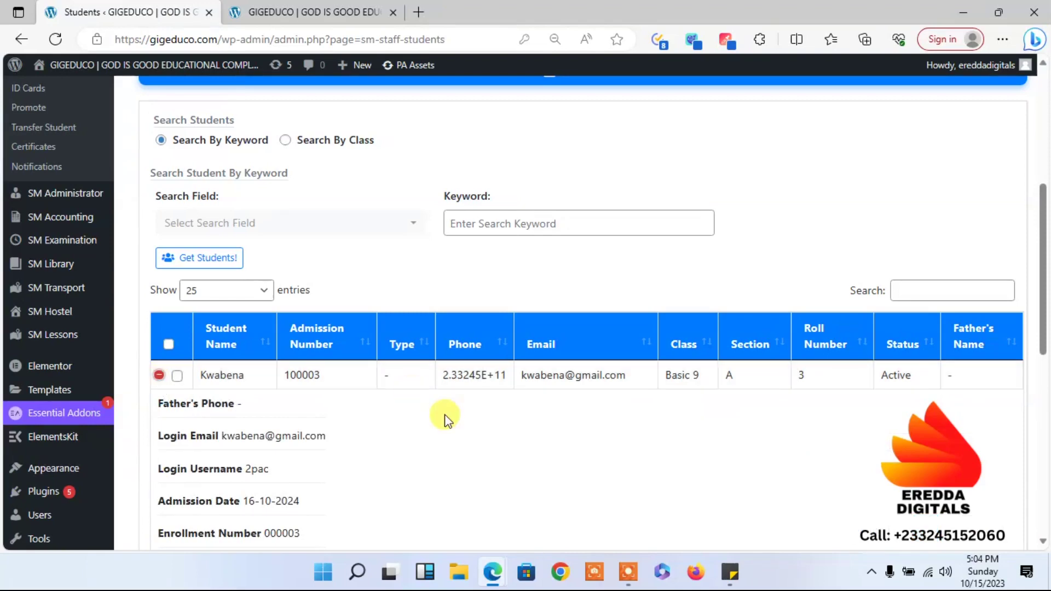
{"action": "left_click_drag", "start_coordinate": [1043, 205], "coordinate": [1044, 380]}
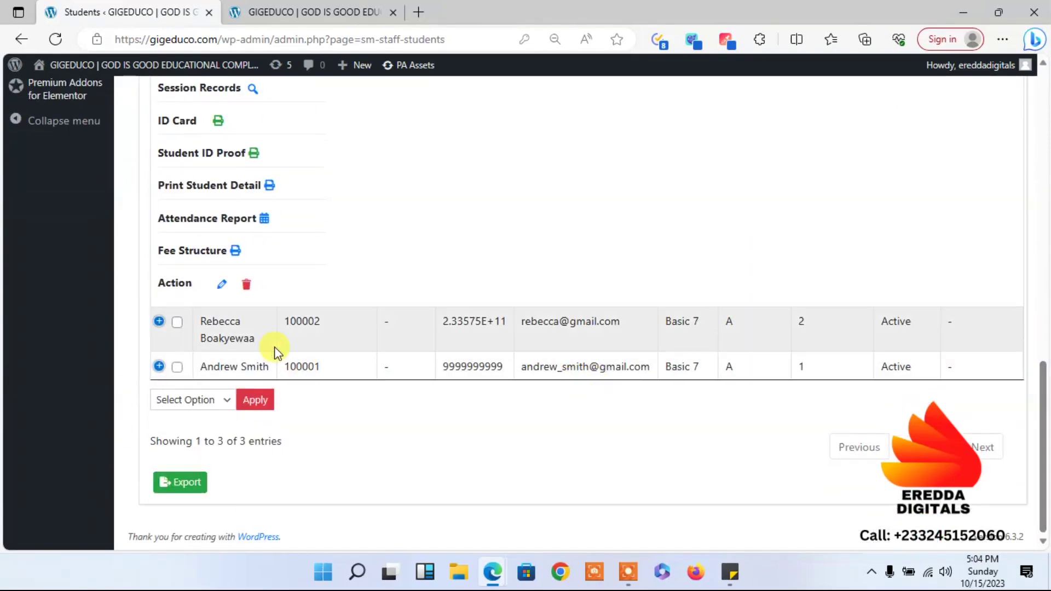
{"action": "left_click", "coordinate": [220, 289]}
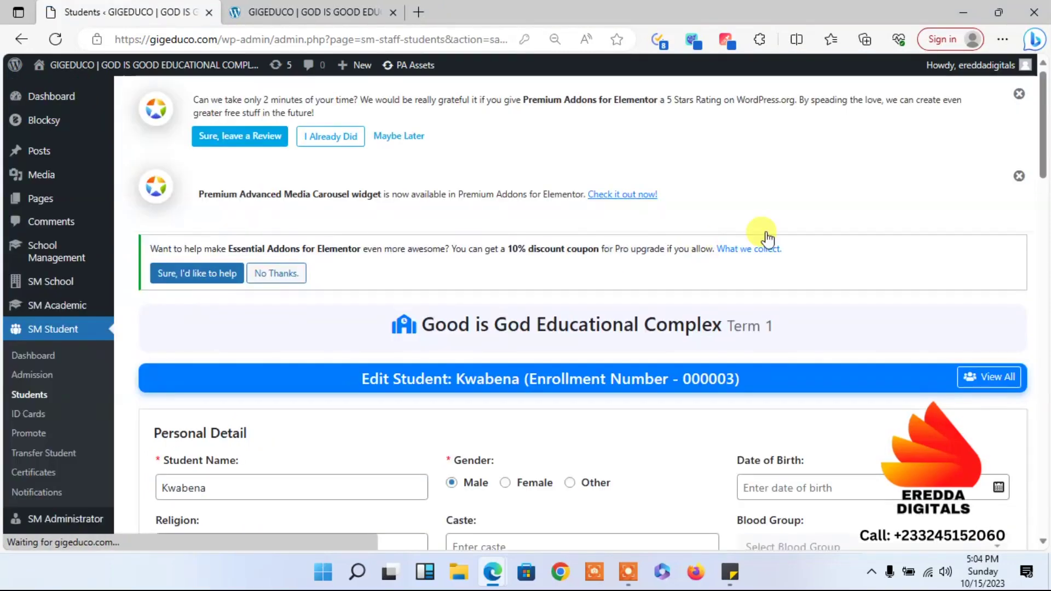
{"action": "left_click_drag", "start_coordinate": [1043, 139], "coordinate": [1043, 267]}
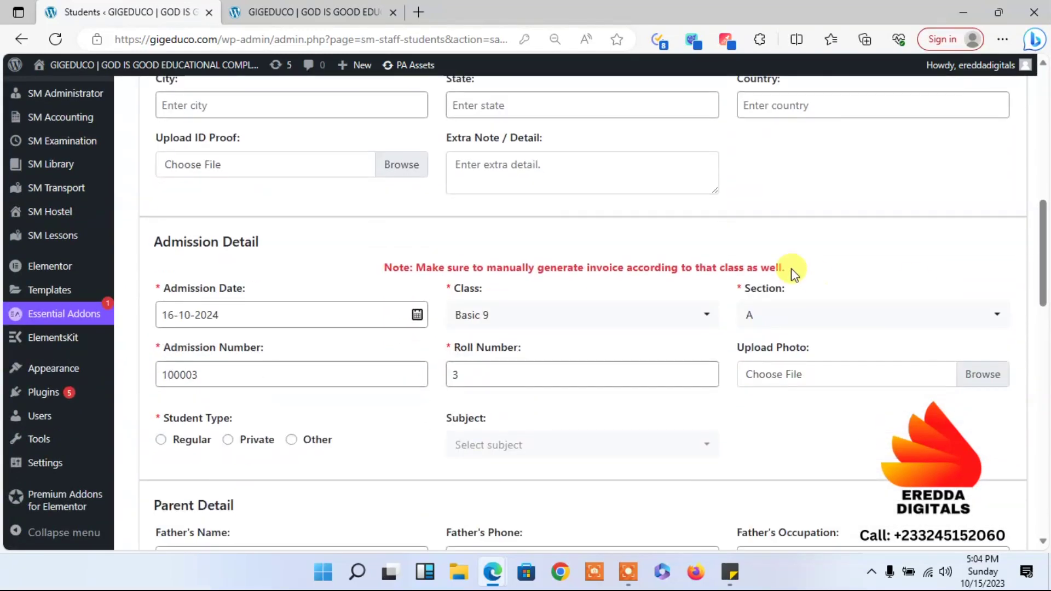
{"action": "left_click", "coordinate": [659, 327]}
{"action": "left_click", "coordinate": [539, 403]}
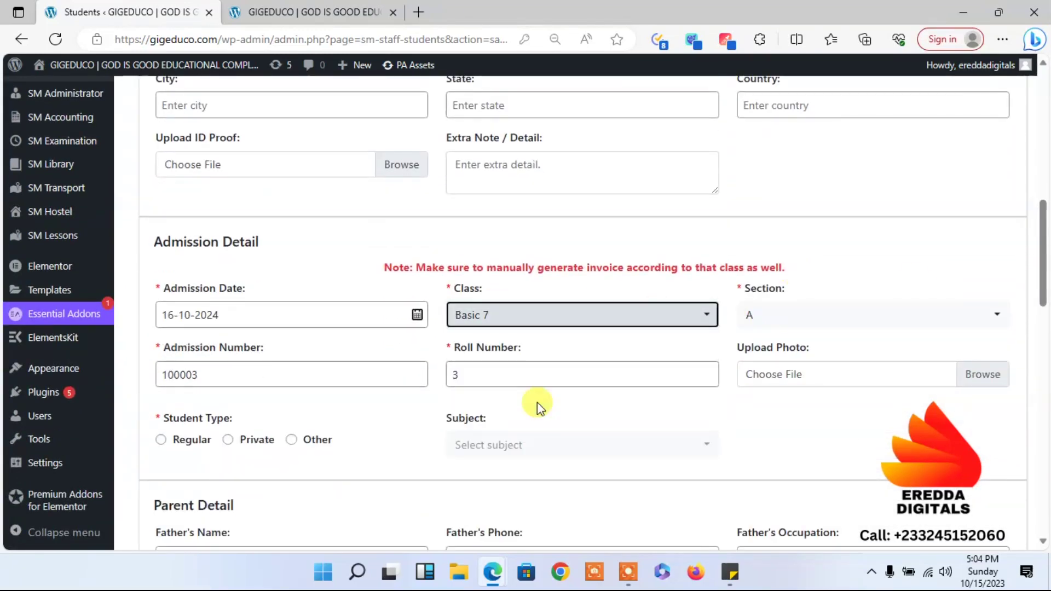
{"action": "left_click", "coordinate": [777, 327]}
{"action": "left_click", "coordinate": [777, 327]}
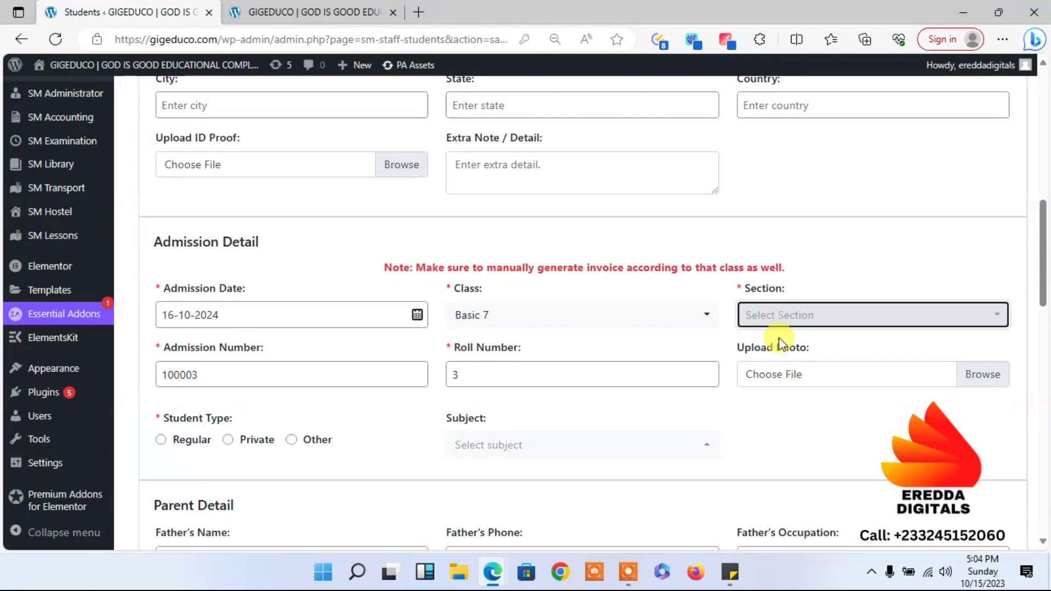
{"action": "left_click", "coordinate": [778, 327]}
{"action": "left_click", "coordinate": [772, 380]}
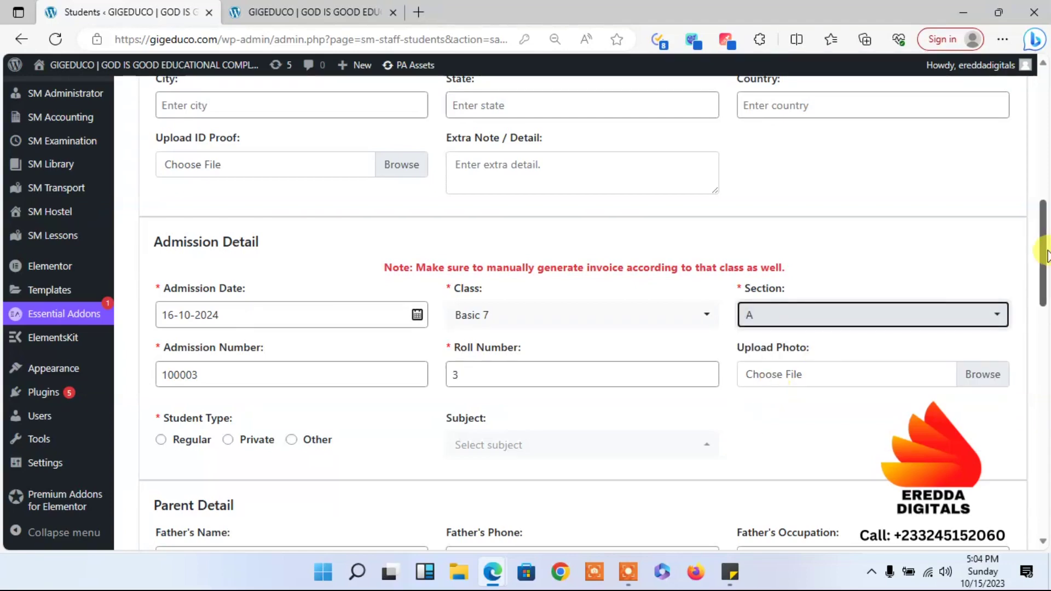
{"action": "left_click_drag", "start_coordinate": [1042, 264], "coordinate": [1044, 311]}
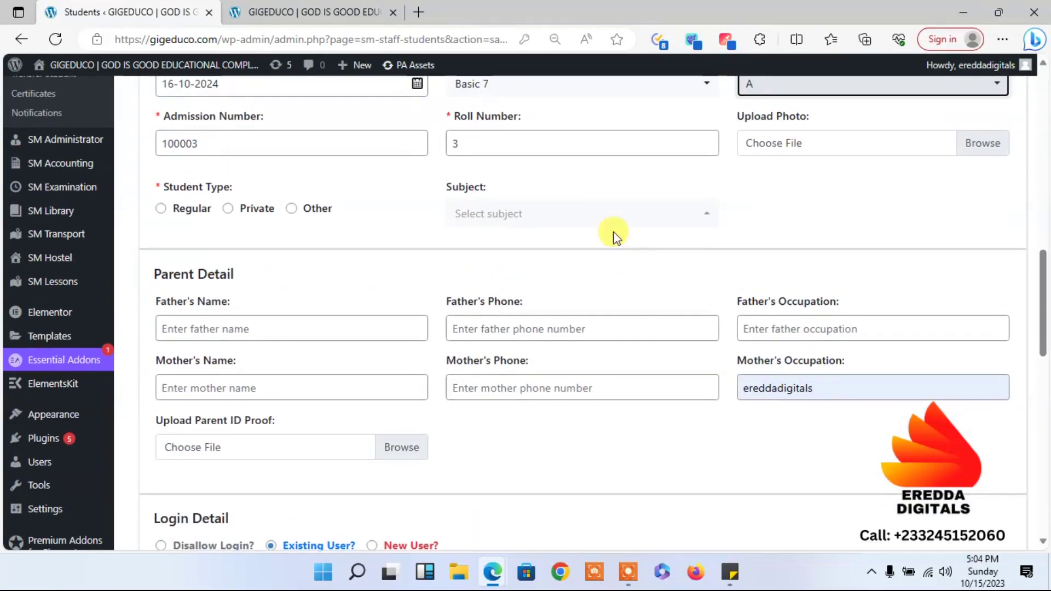
{"action": "left_click", "coordinate": [606, 222]}
{"action": "left_click", "coordinate": [534, 257]}
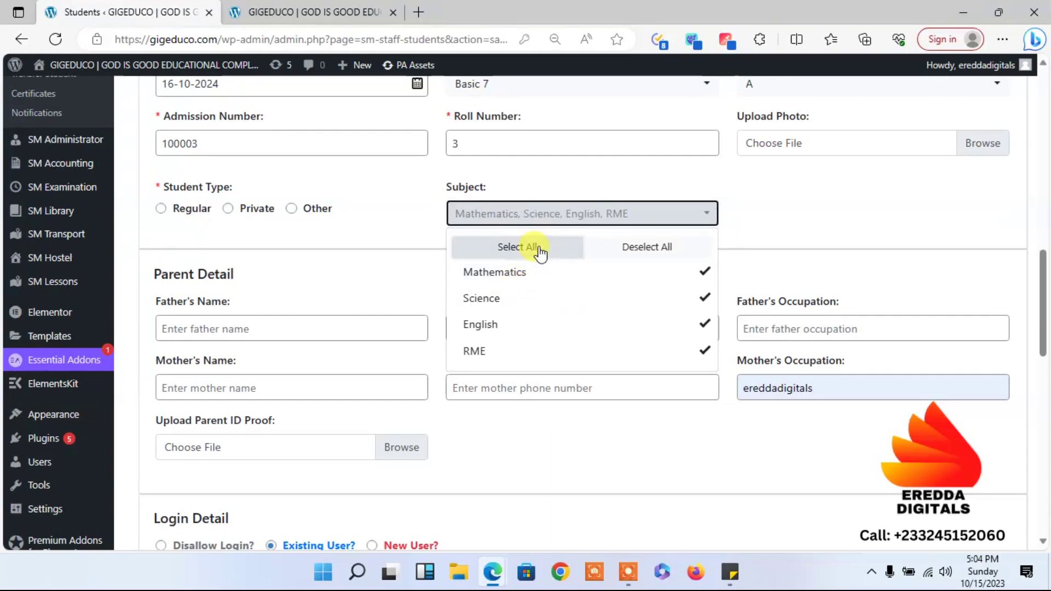
{"action": "left_click_drag", "start_coordinate": [1046, 342], "coordinate": [1044, 513]}
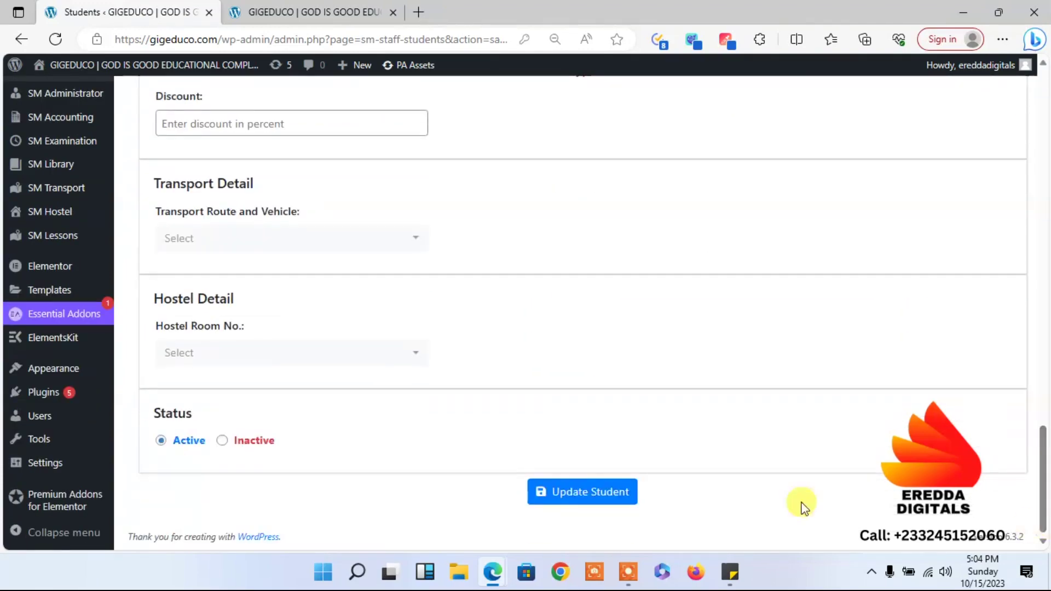
{"action": "left_click", "coordinate": [598, 493]}
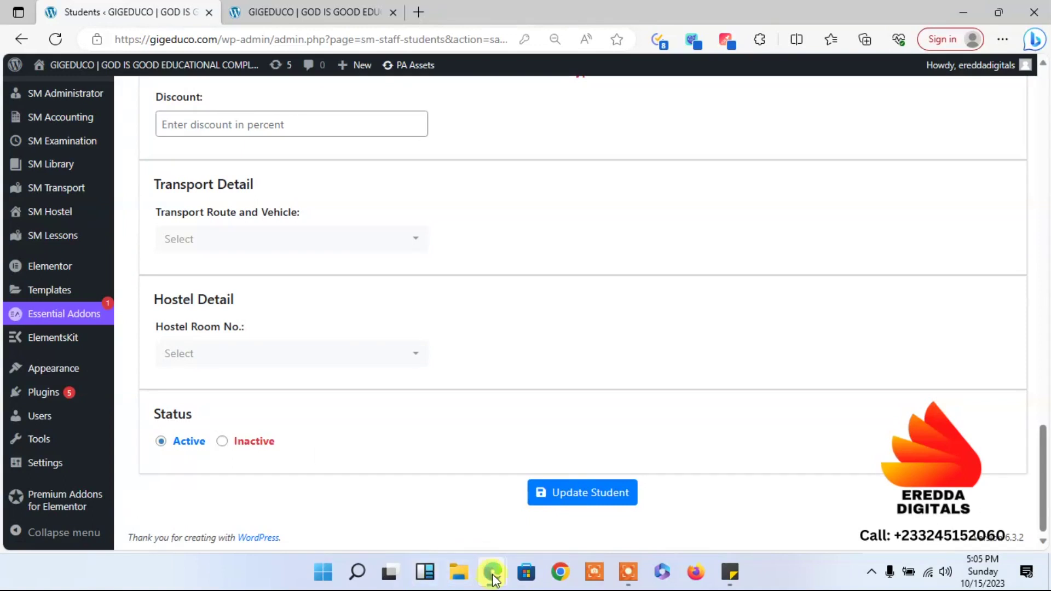
{"action": "mouse_move", "coordinate": [494, 578]}
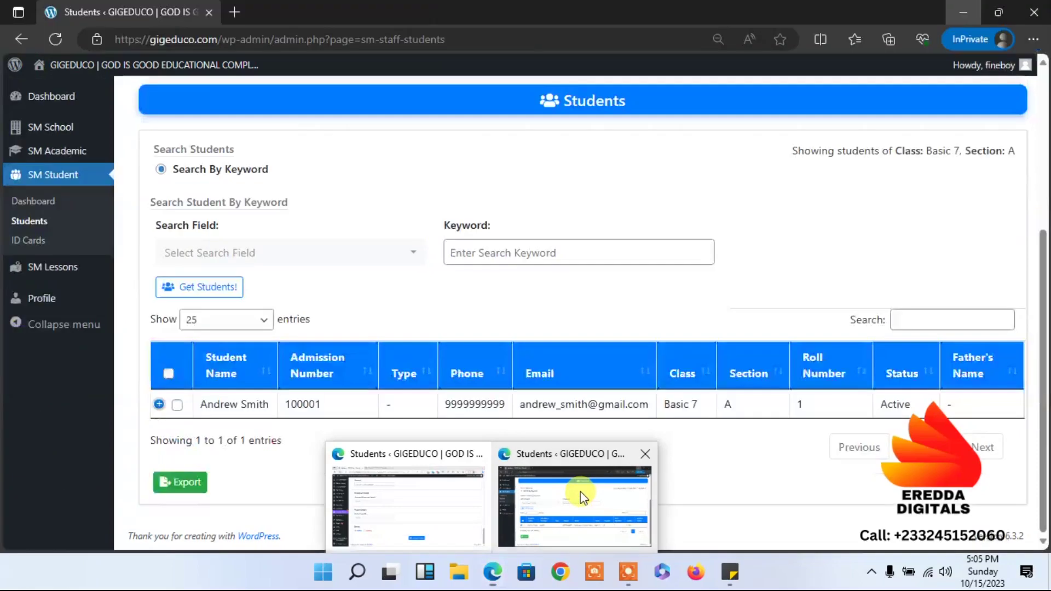
{"action": "left_click", "coordinate": [581, 492]}
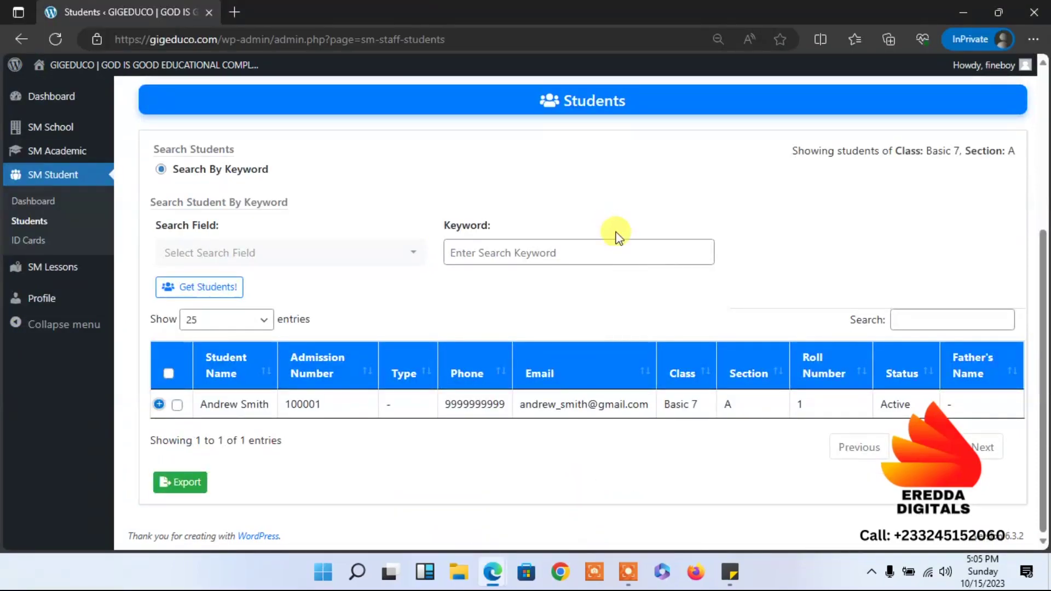
{"action": "left_click", "coordinate": [56, 39]}
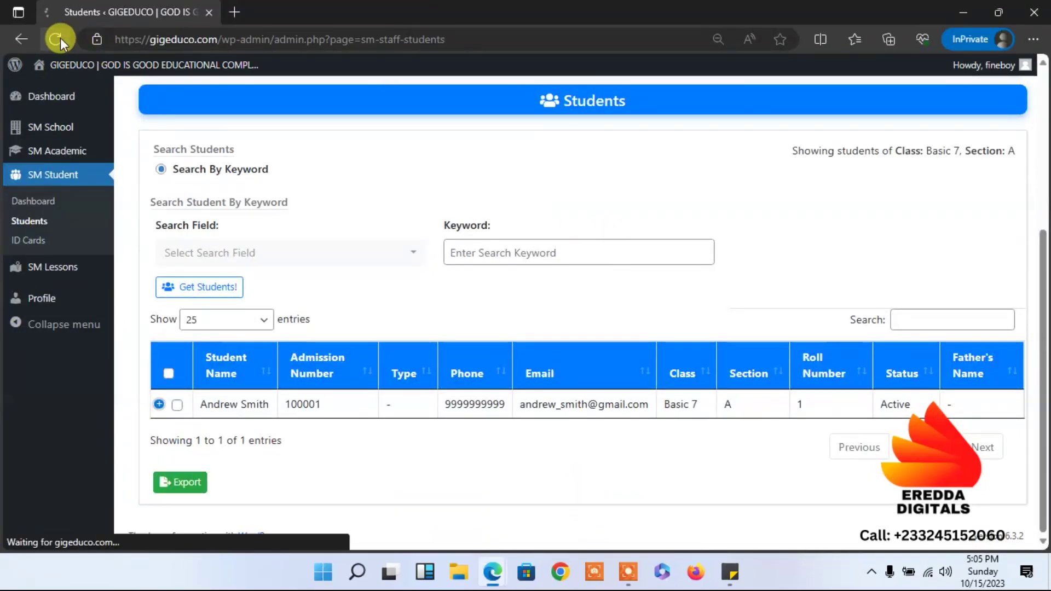
{"action": "scroll", "coordinate": [378, 405], "scroll_direction": "down", "scroll_amount": 3}
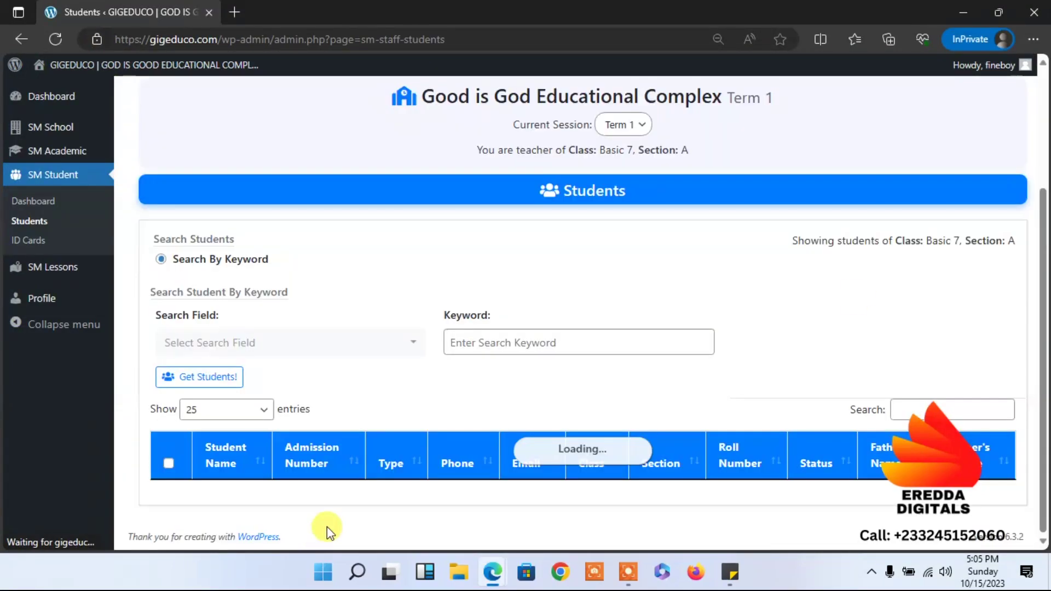
{"action": "left_click_drag", "start_coordinate": [1045, 227], "coordinate": [988, 93]}
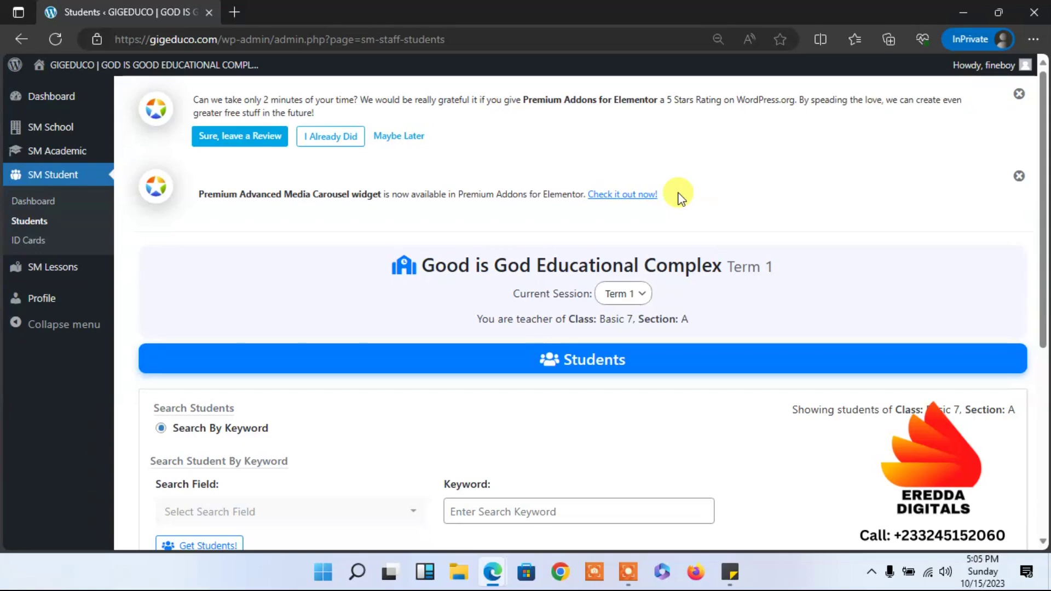